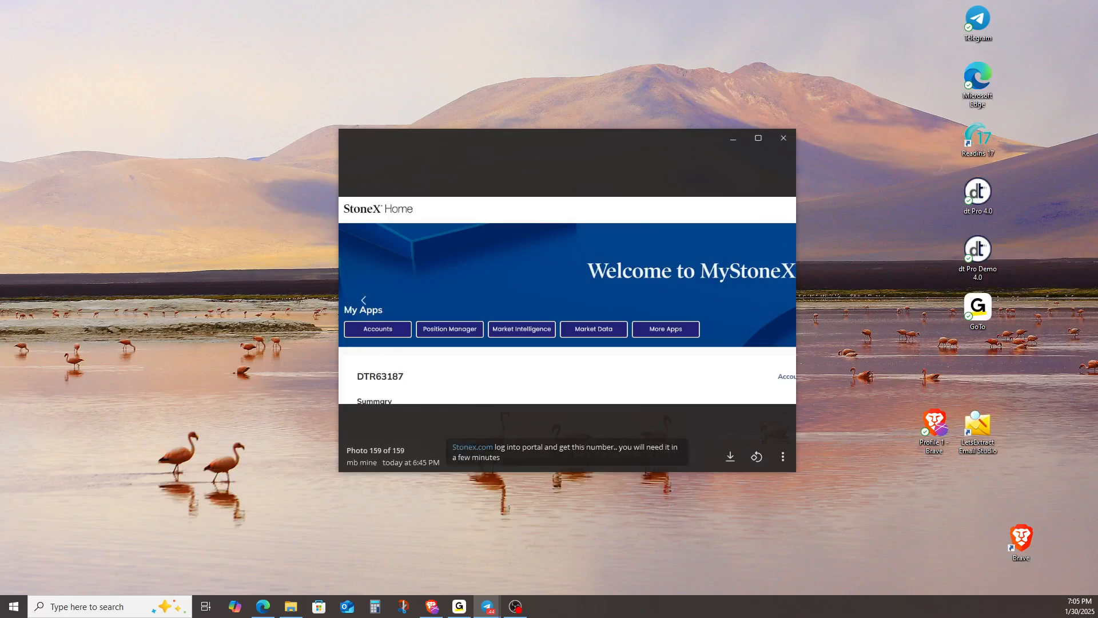
Switch to the browser with the StoneX settings and download the live SierraChart software from the 3rd Party Platforms list
key("alt+Tab")
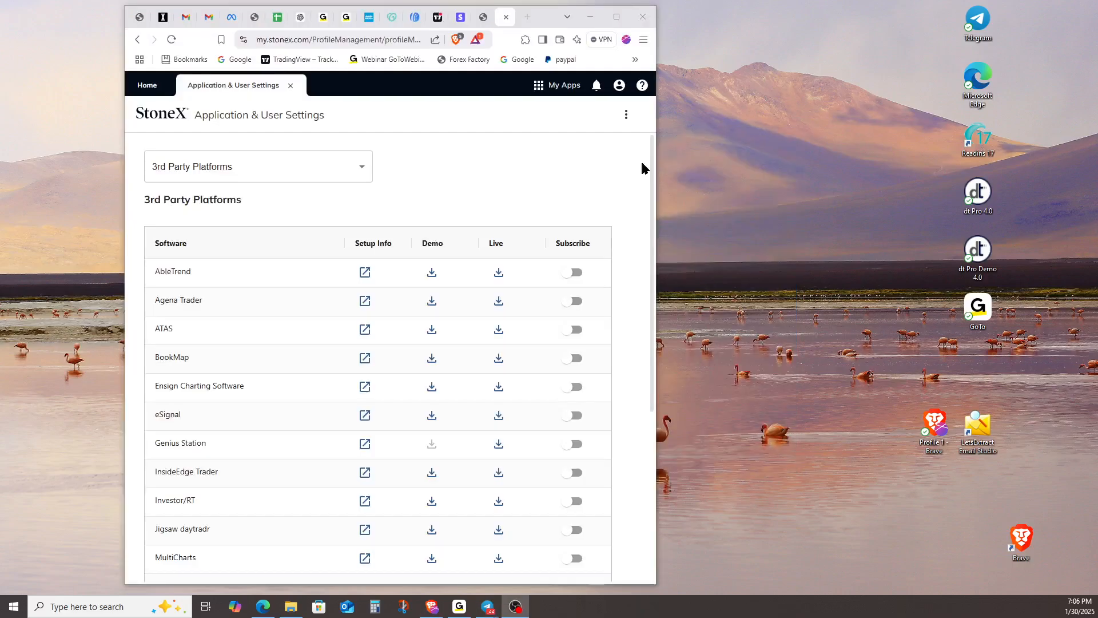
left_click(617, 18)
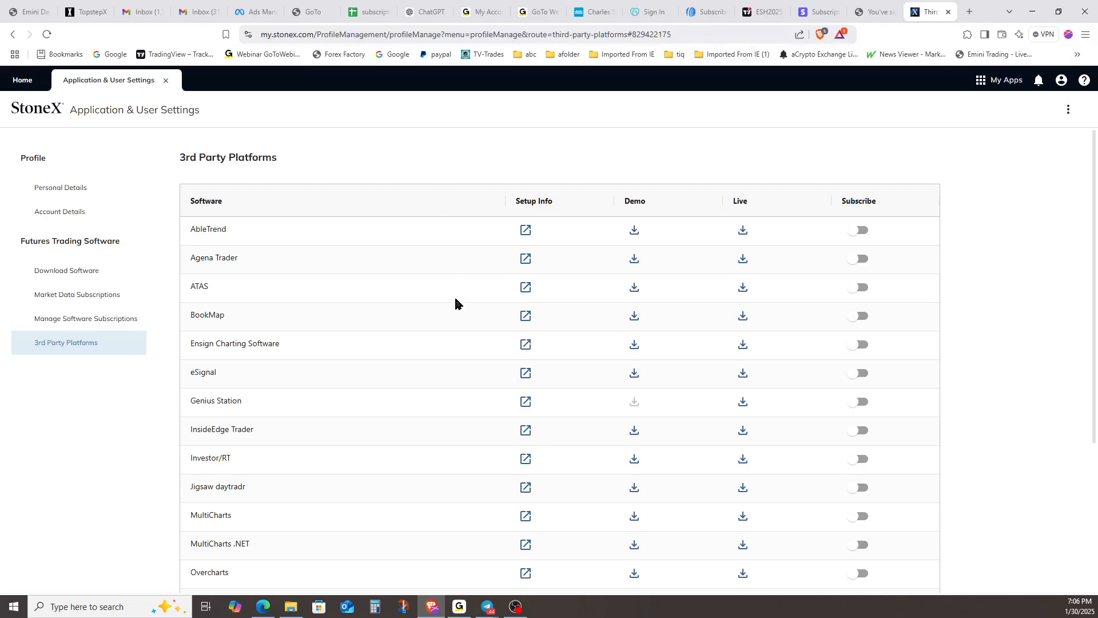
scroll(460, 295, "down", 4)
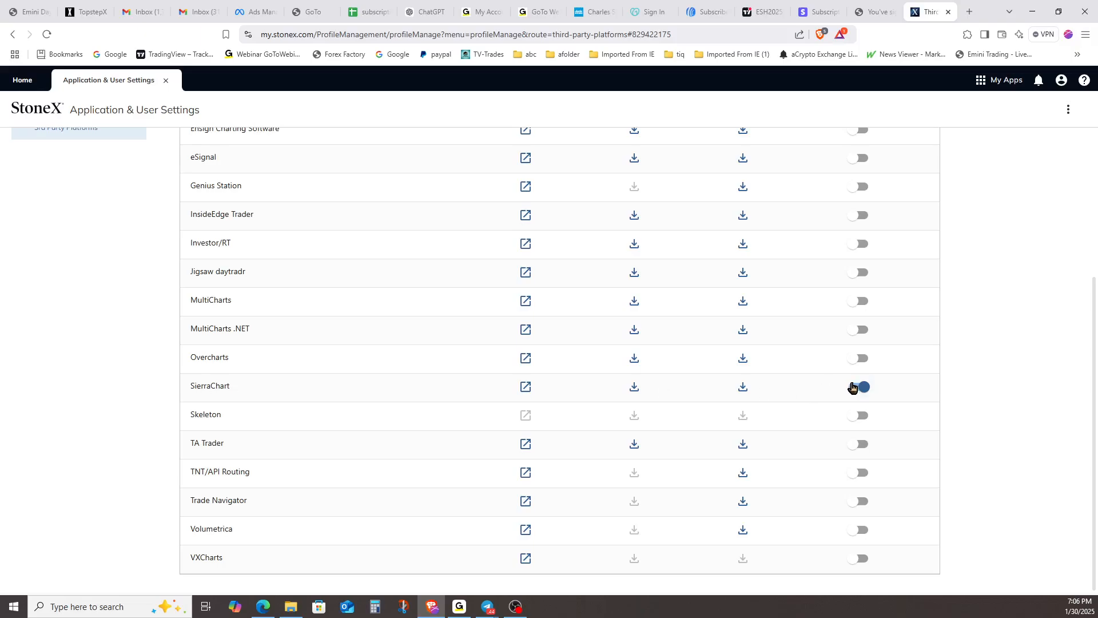
scroll(867, 382, "up", 4)
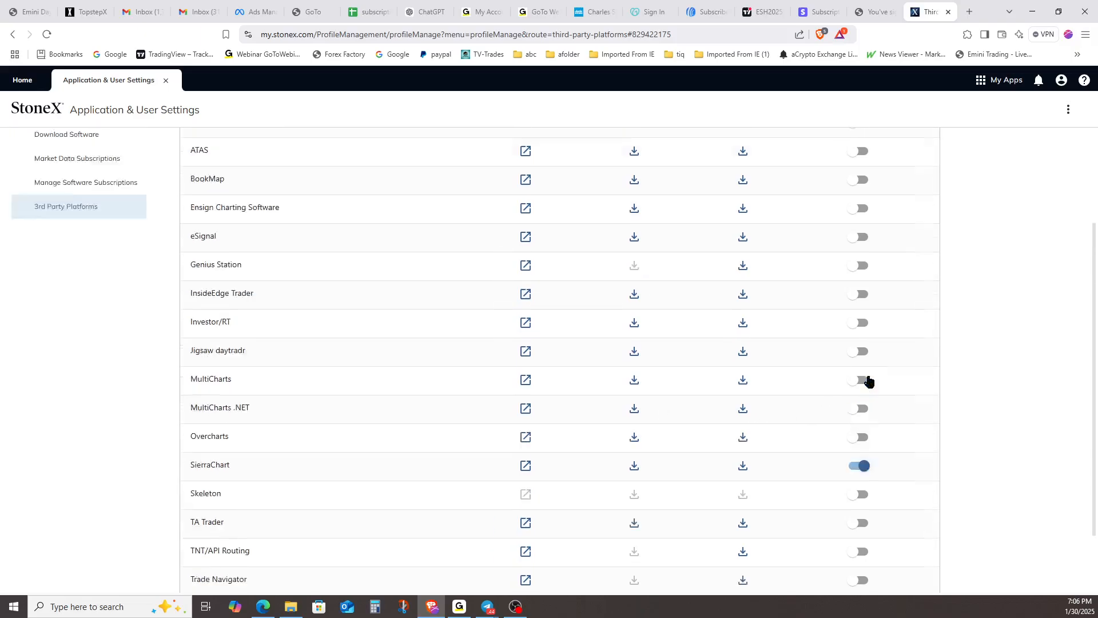
scroll(867, 472, "down", 4)
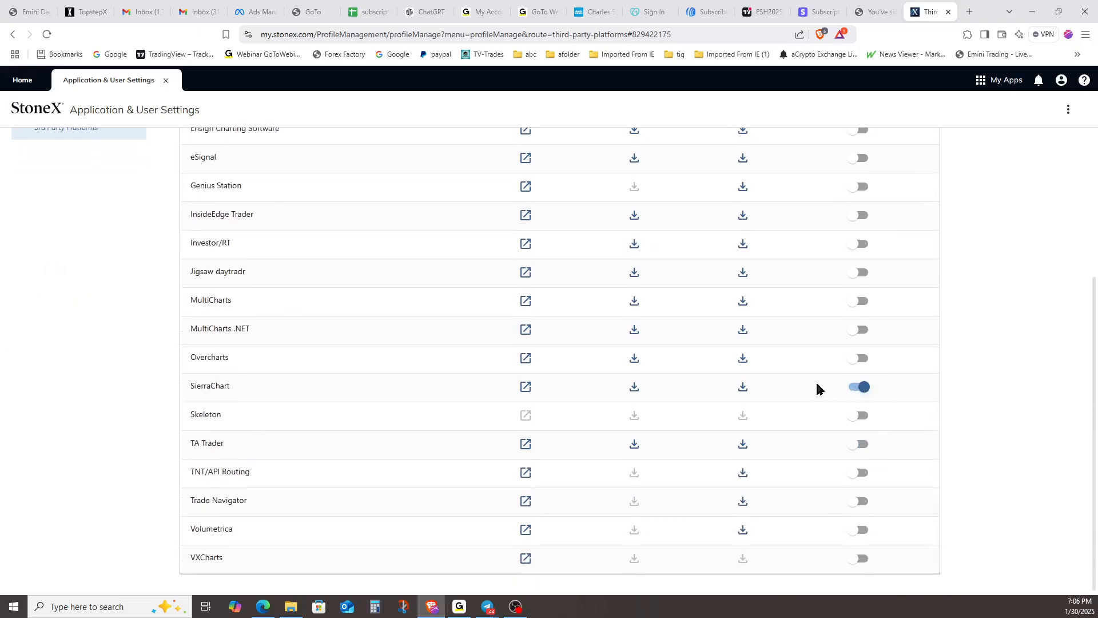
scroll(807, 374, "up", 2)
scroll(807, 366, "up", 2)
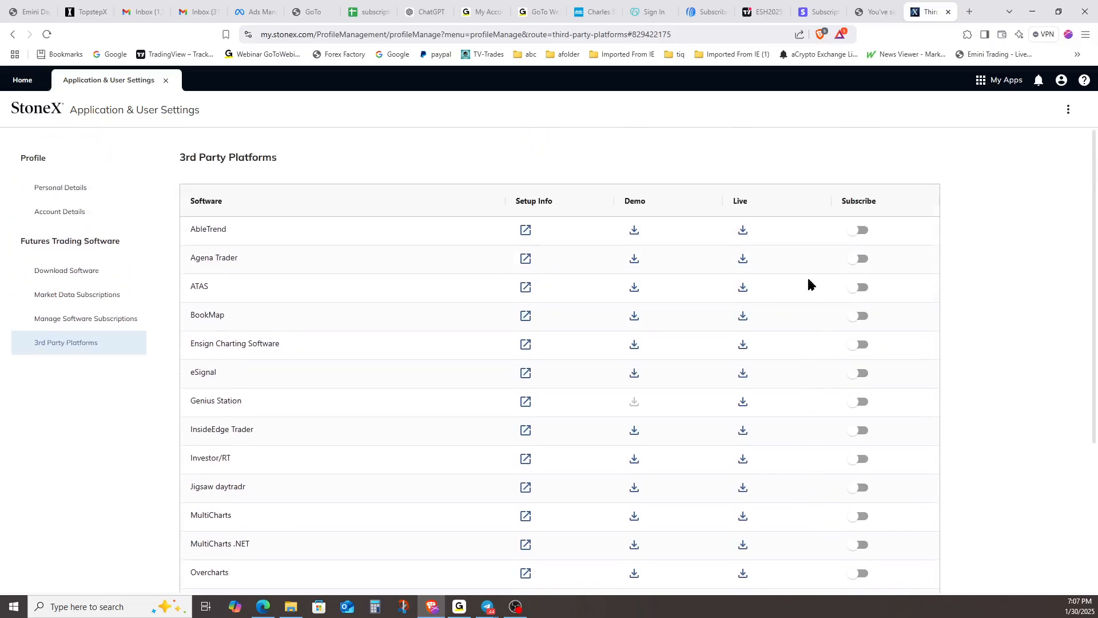
scroll(673, 389, "down", 2)
scroll(669, 394, "down", 2)
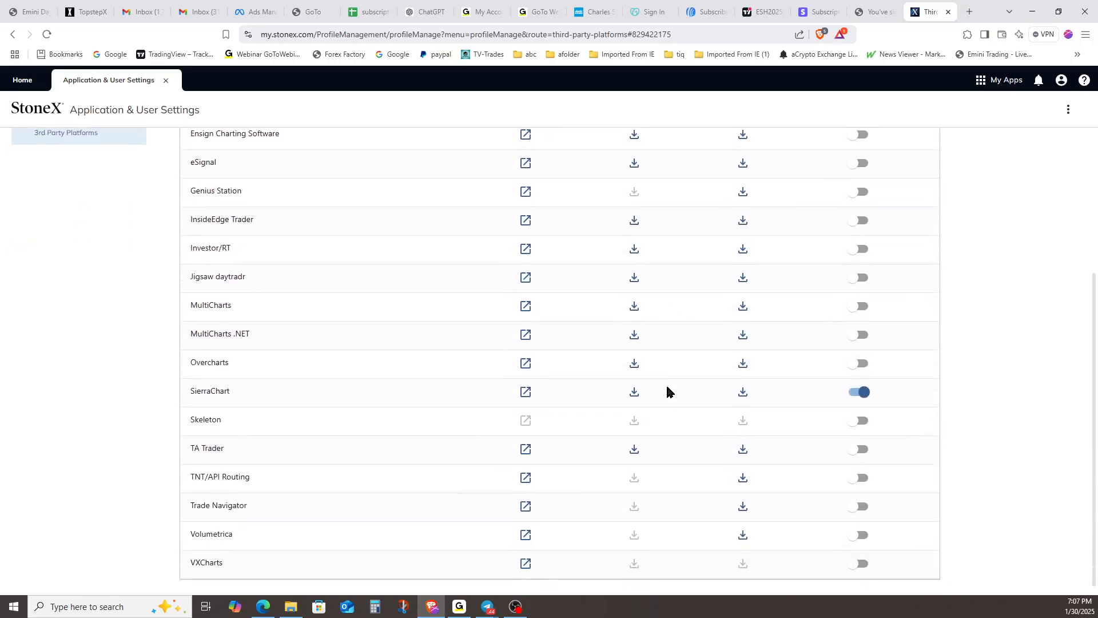
left_click(743, 445)
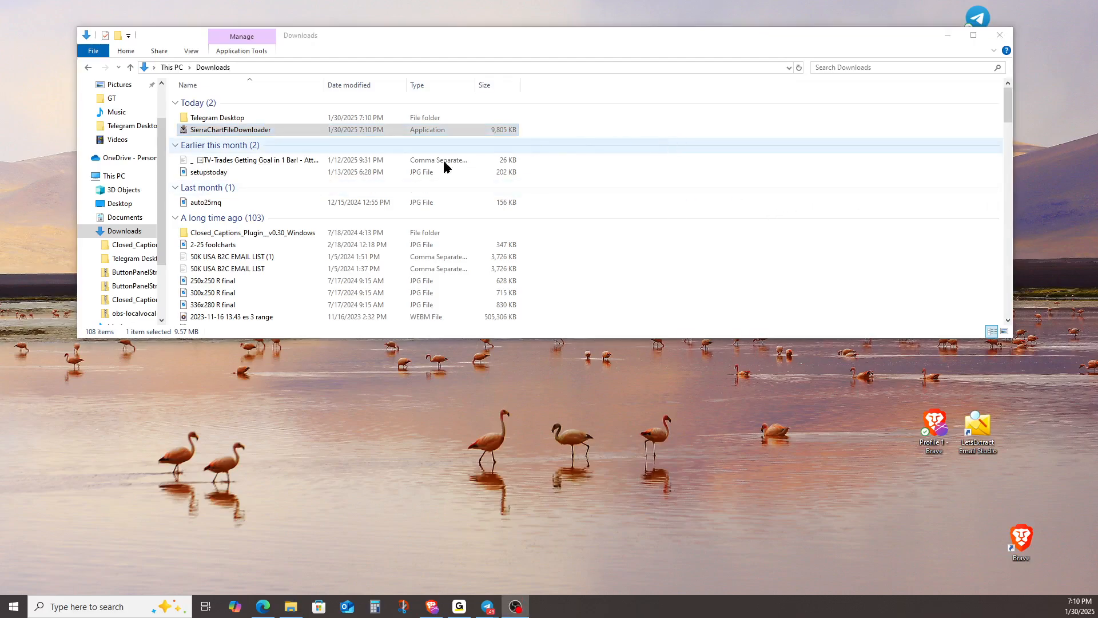
Run SierraChartFileDownloader from the Downloads folder and install Sierra Chart as specific version 2416
left_click(241, 133)
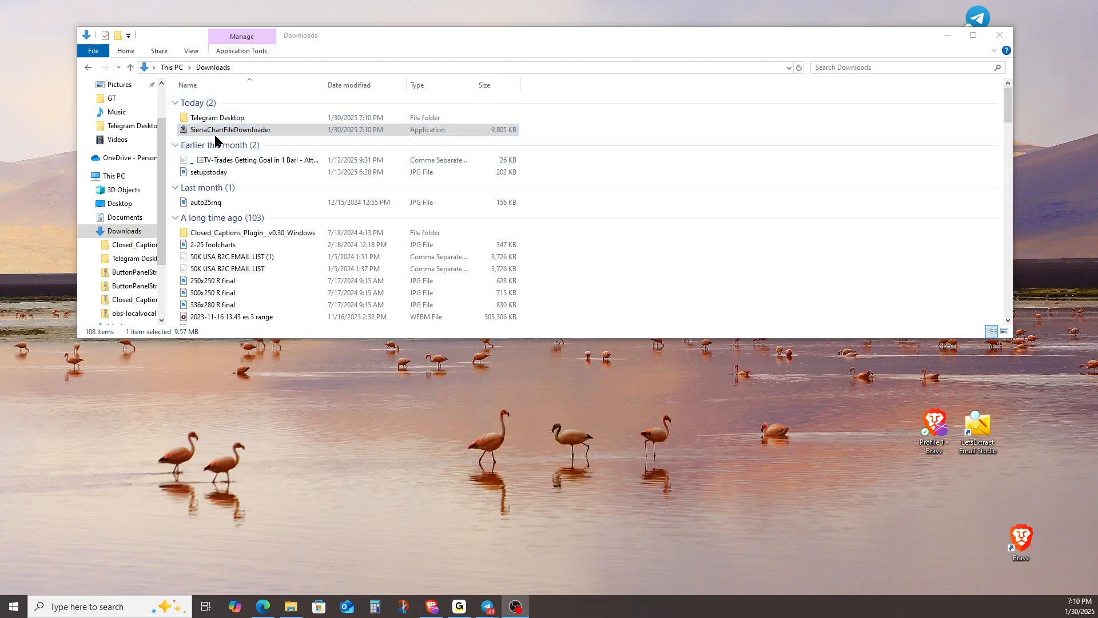
double_click(250, 137)
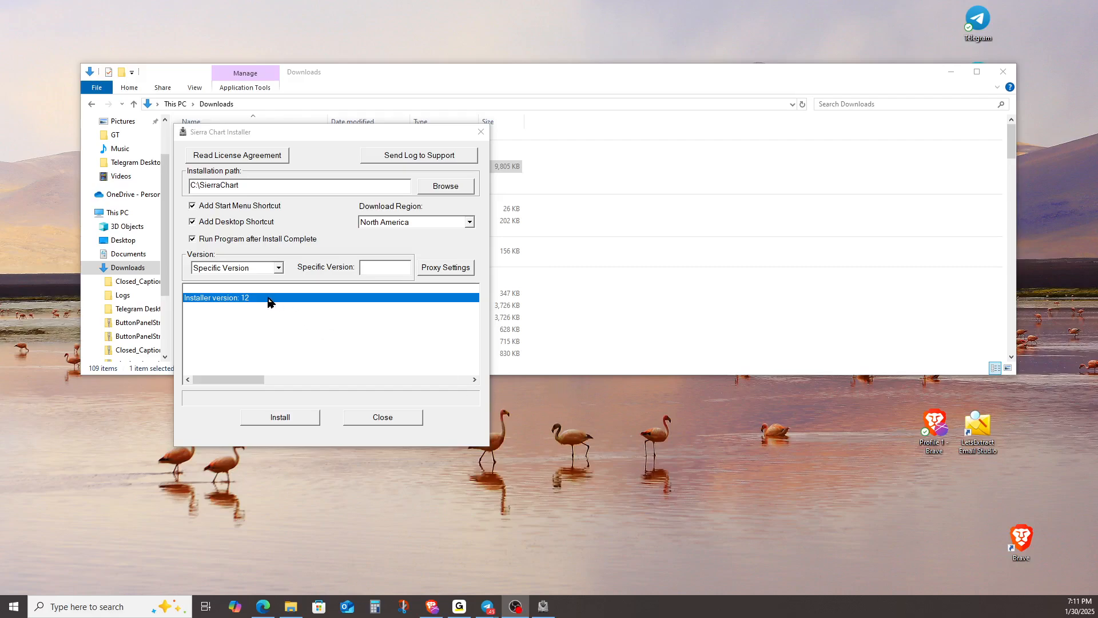
left_click(280, 269)
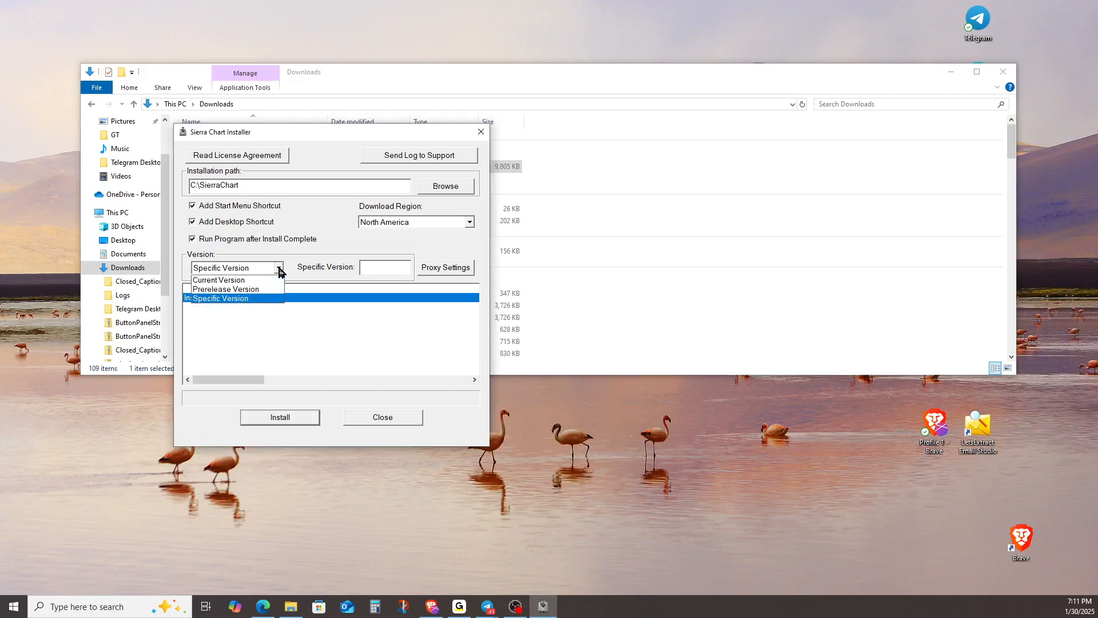
left_click(279, 268)
left_click(398, 269)
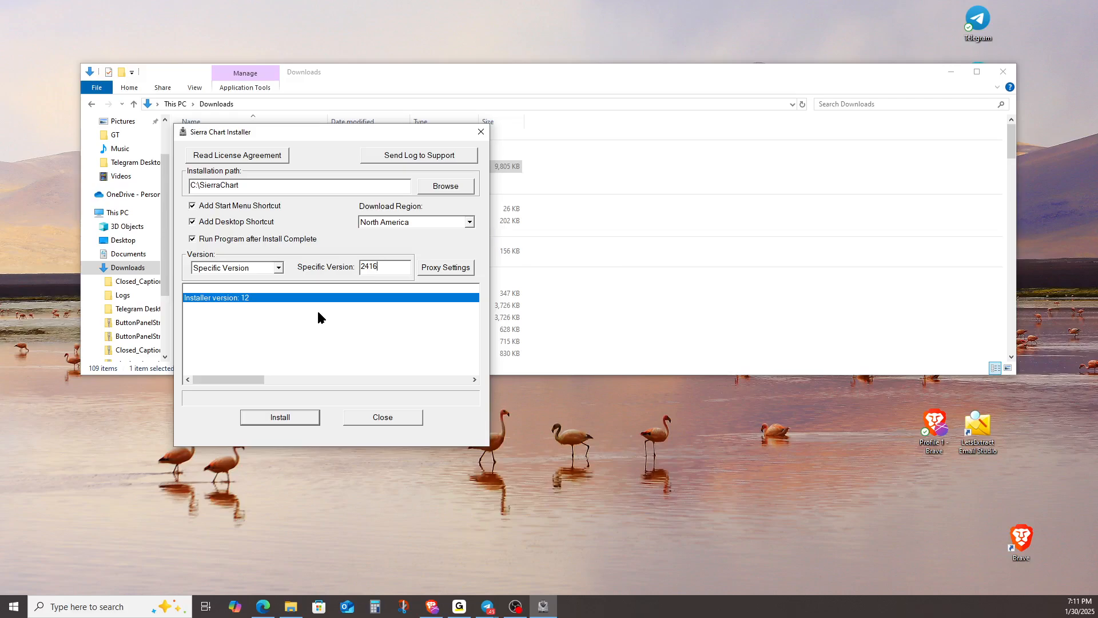
left_click(298, 418)
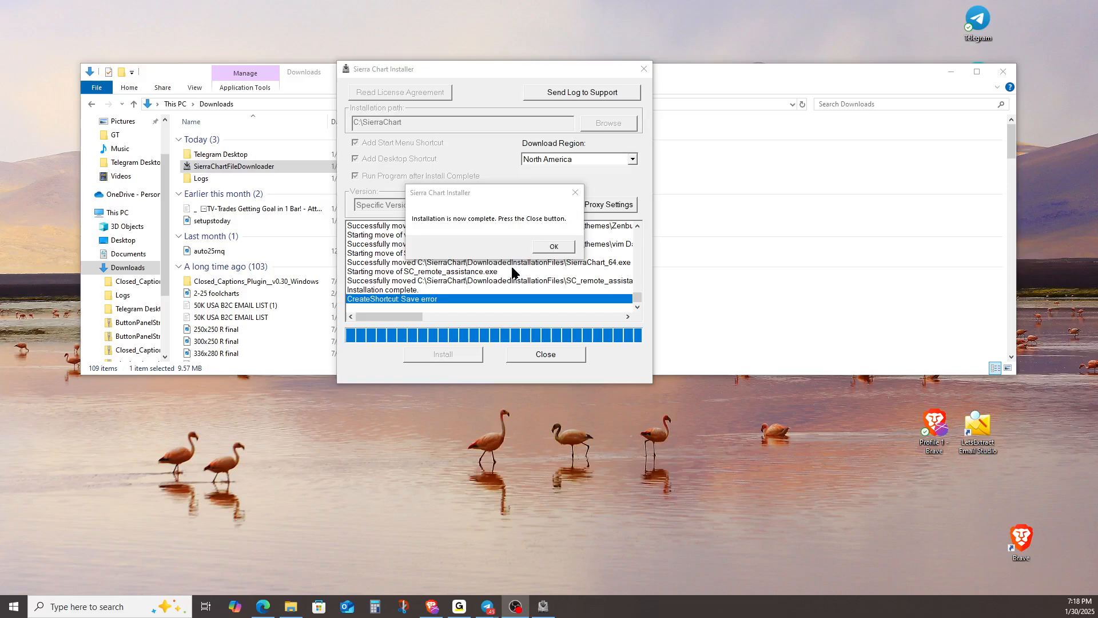
left_click(554, 248)
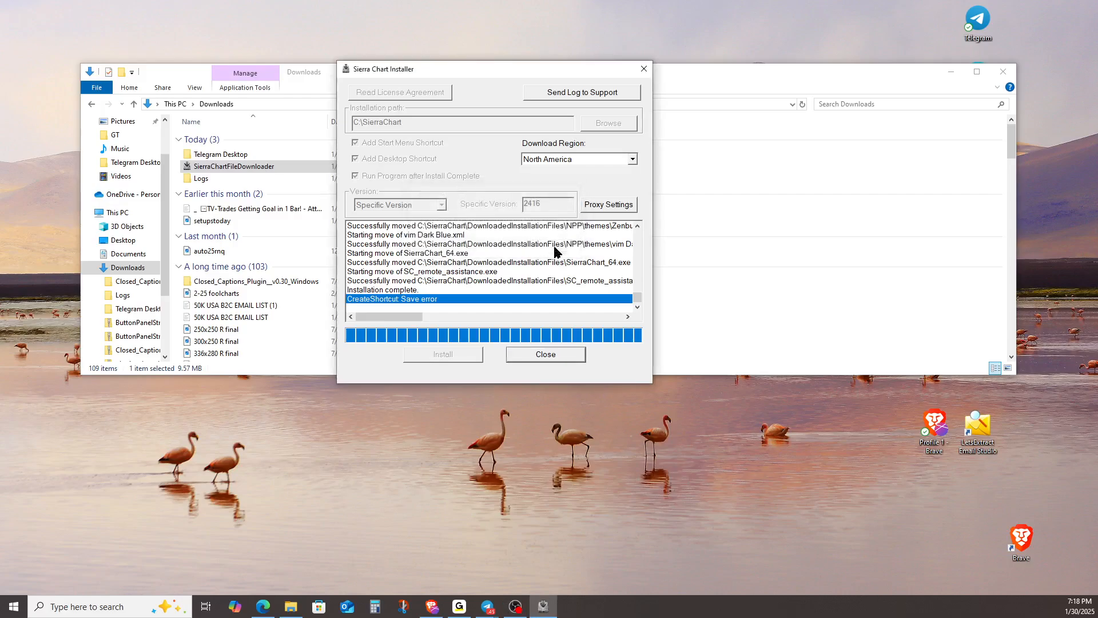
left_click(558, 354)
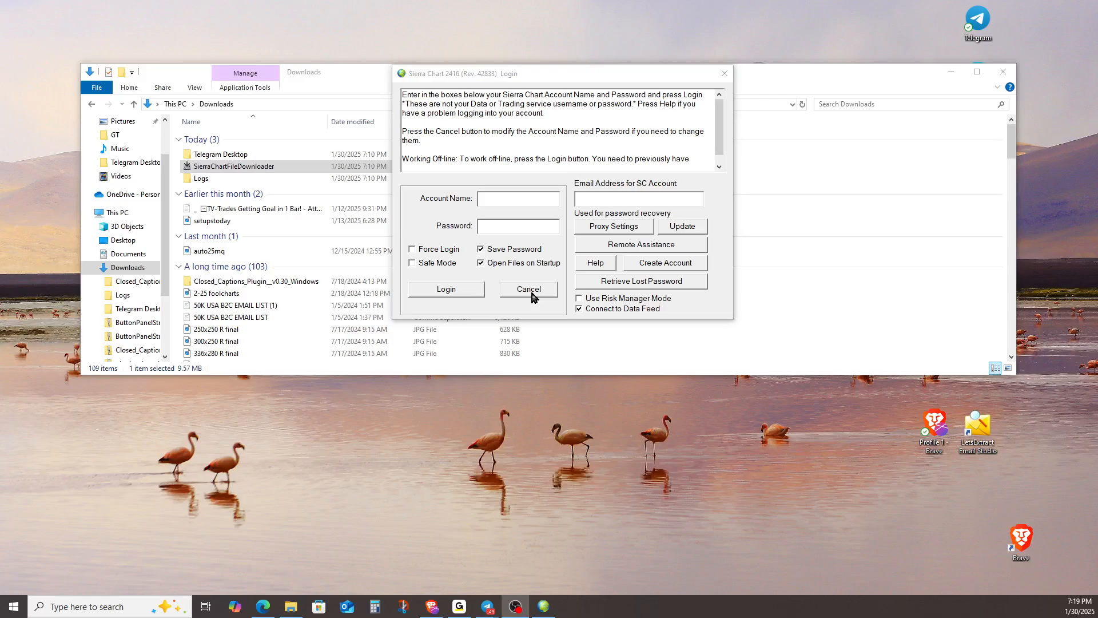
Dismiss the Sierra Chart login window and start a new account on sierrachart.com by submitting the email address
left_click(456, 250)
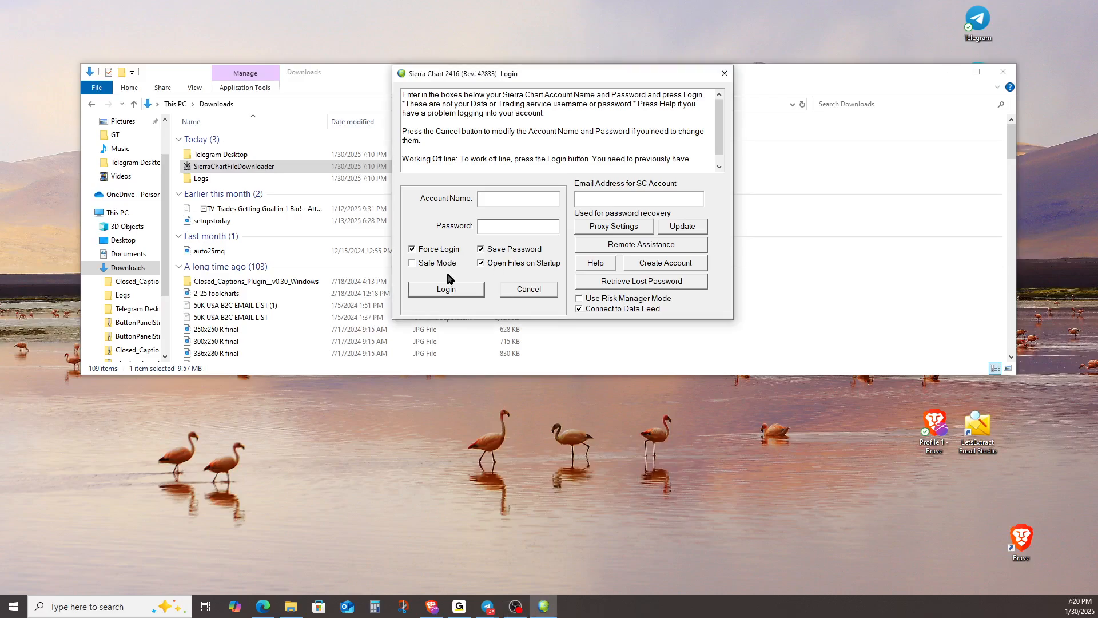
left_click(527, 294)
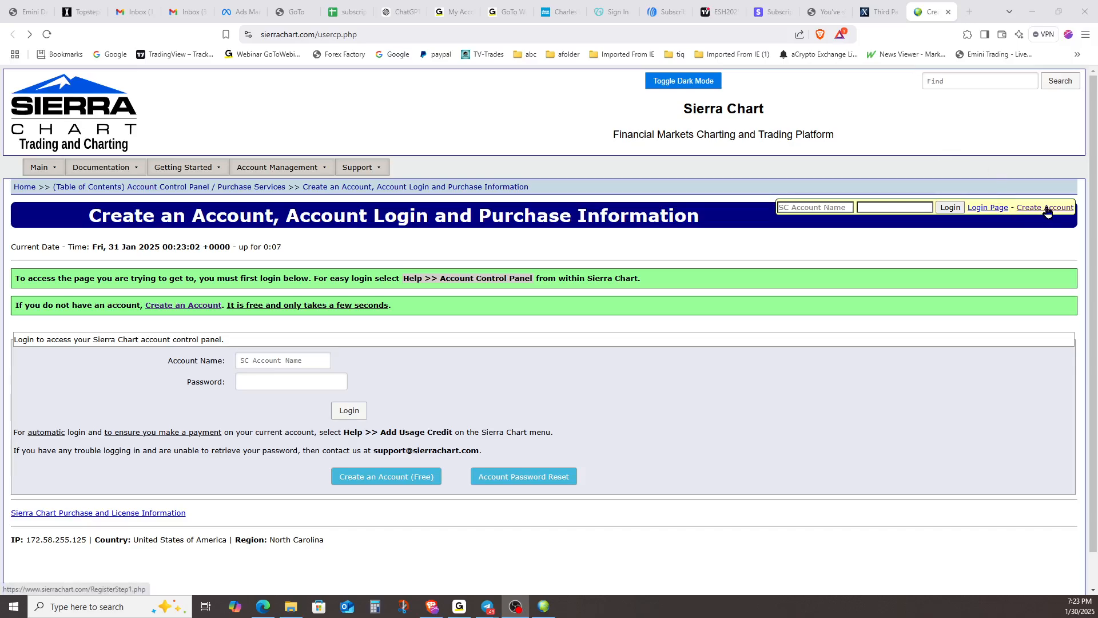
left_click(1044, 209)
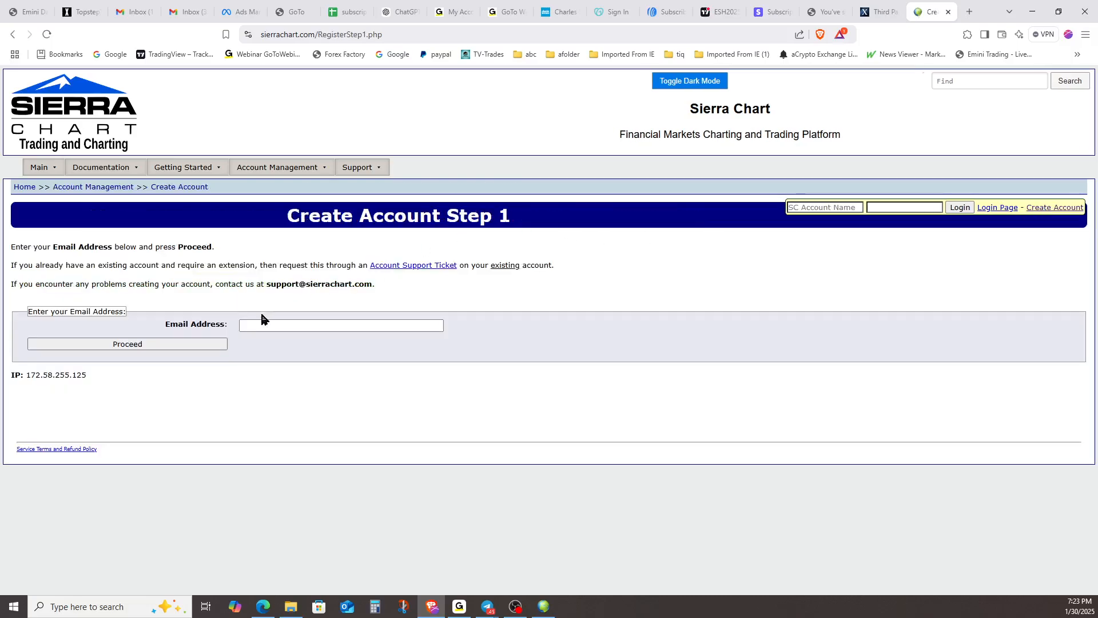
left_click(261, 323)
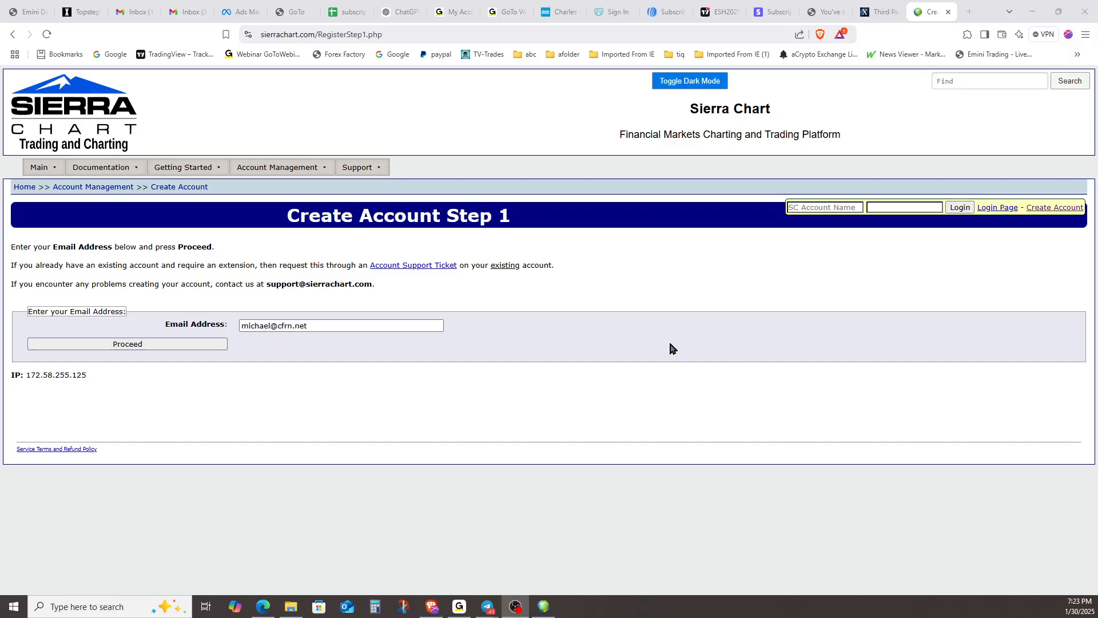
left_click(178, 345)
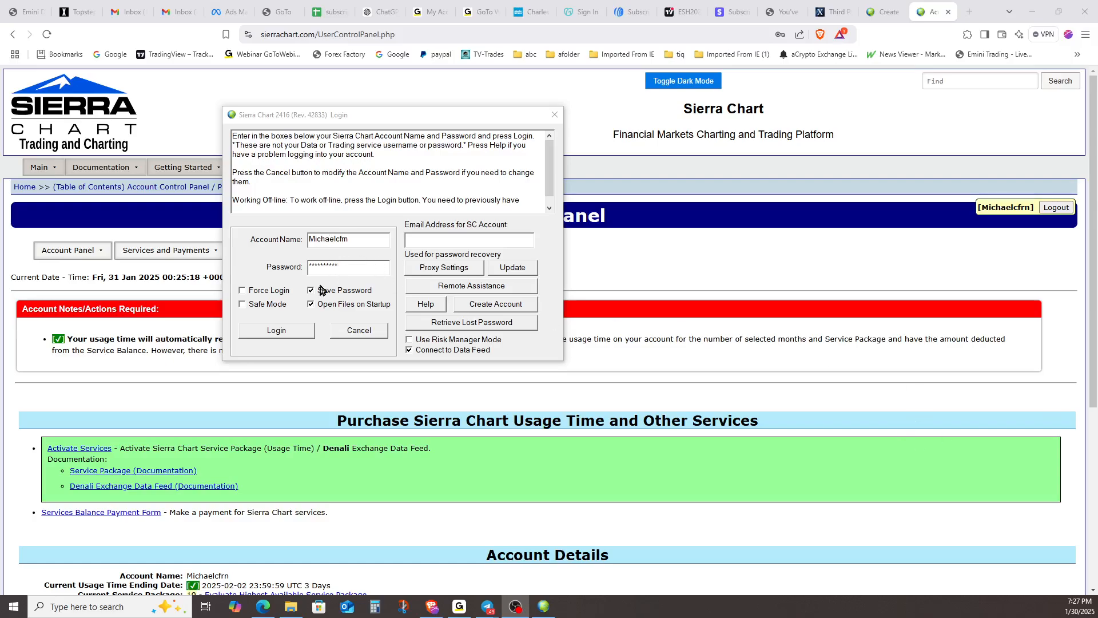
Log in to Sierra Chart with Force Login enabled and dismiss the system notification message
left_click(255, 309)
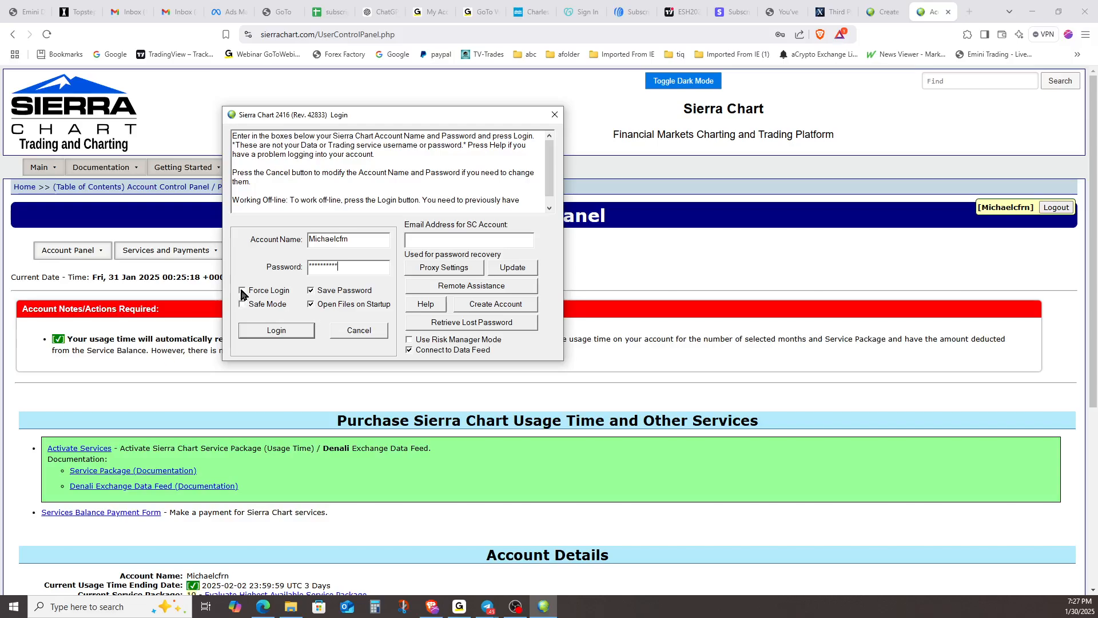
left_click(242, 290)
left_click(290, 335)
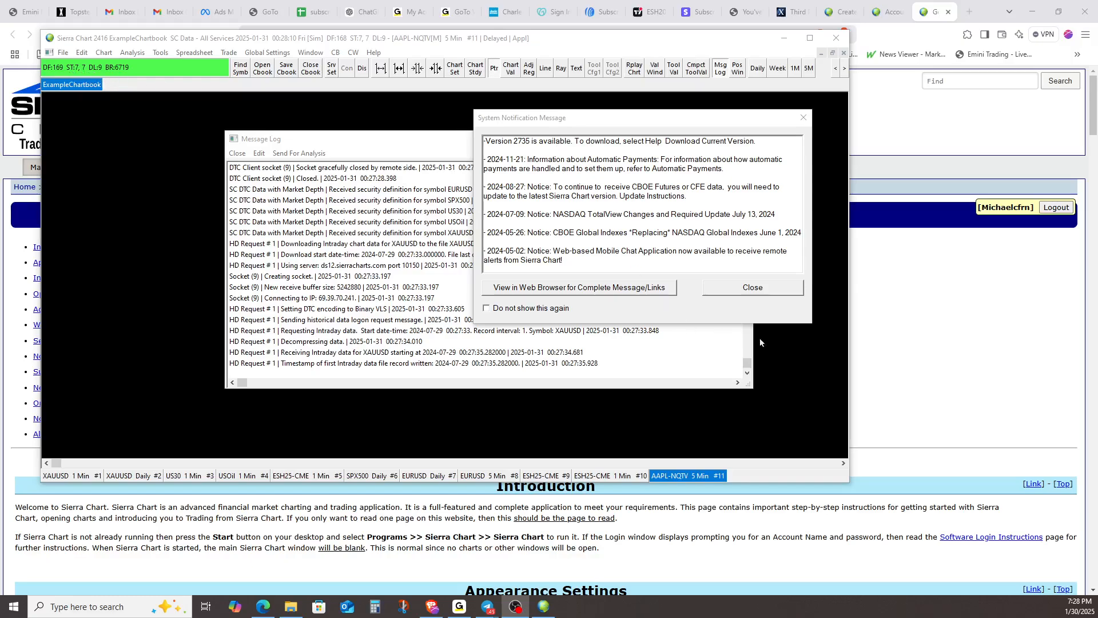
left_click(753, 289)
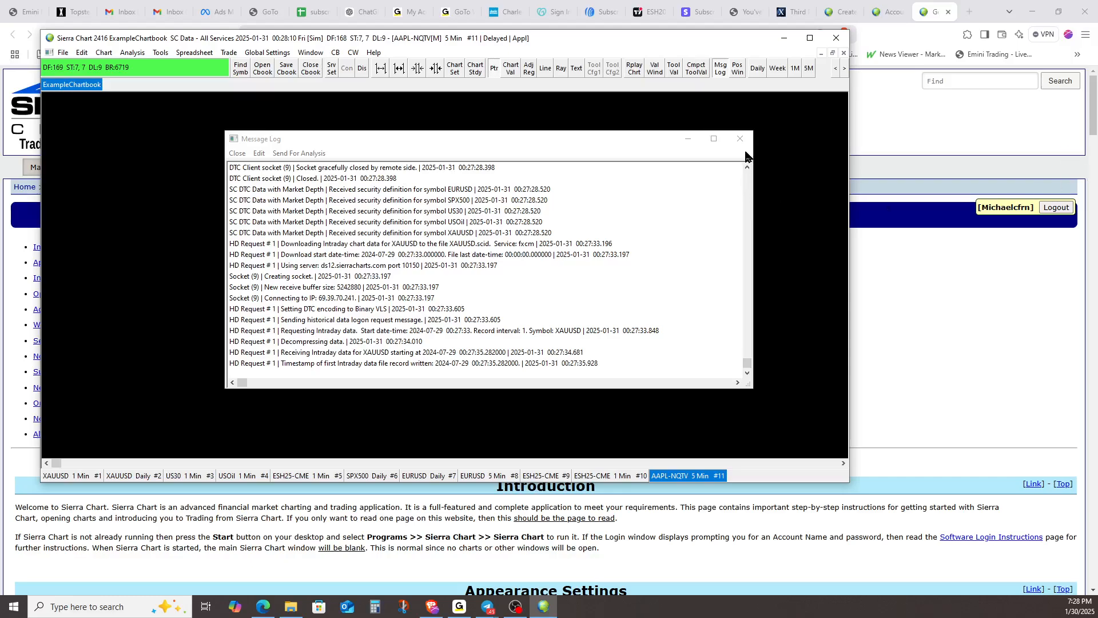
Set the current selected service to GAIN Capital/OEC [trading] in the Data/Trade Service Settings
left_click(57, 53)
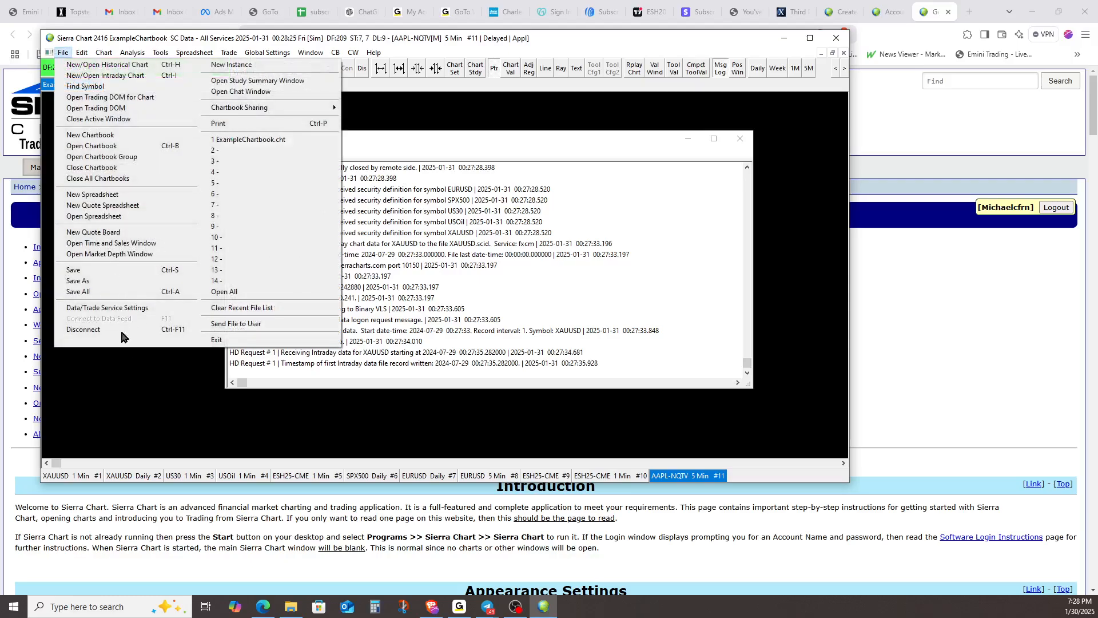
left_click(132, 308)
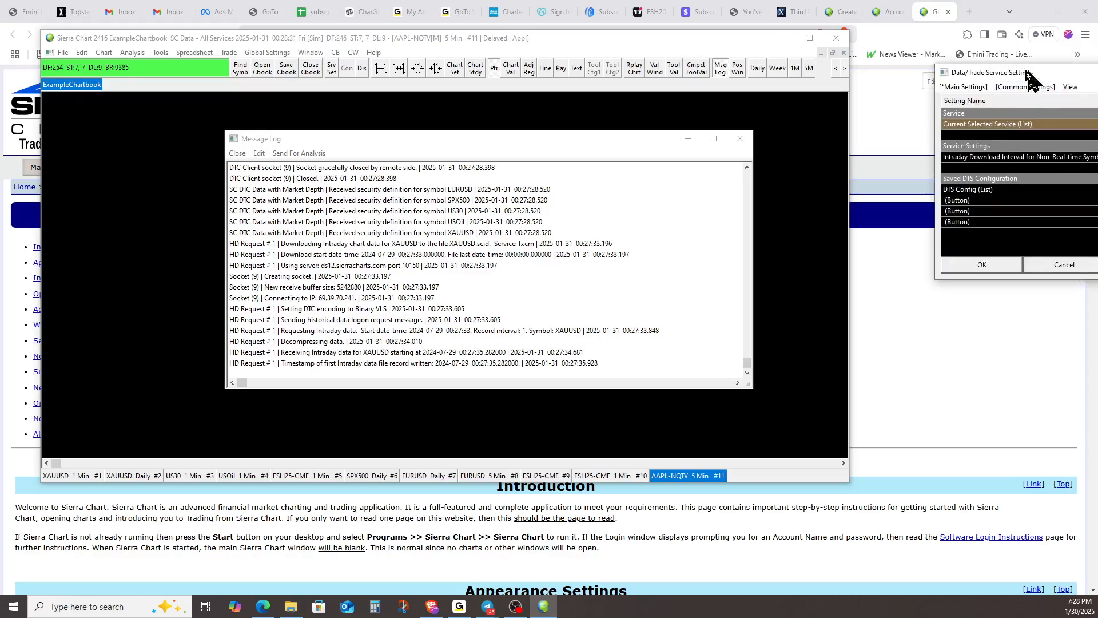
left_click_drag(1032, 80, 347, 70)
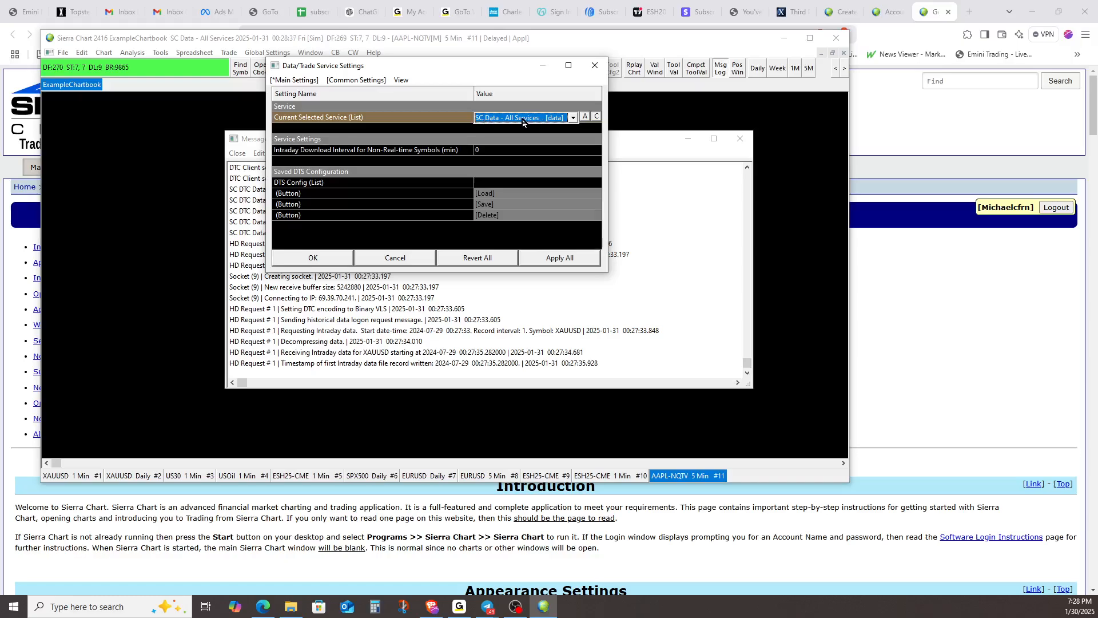
left_click(574, 117)
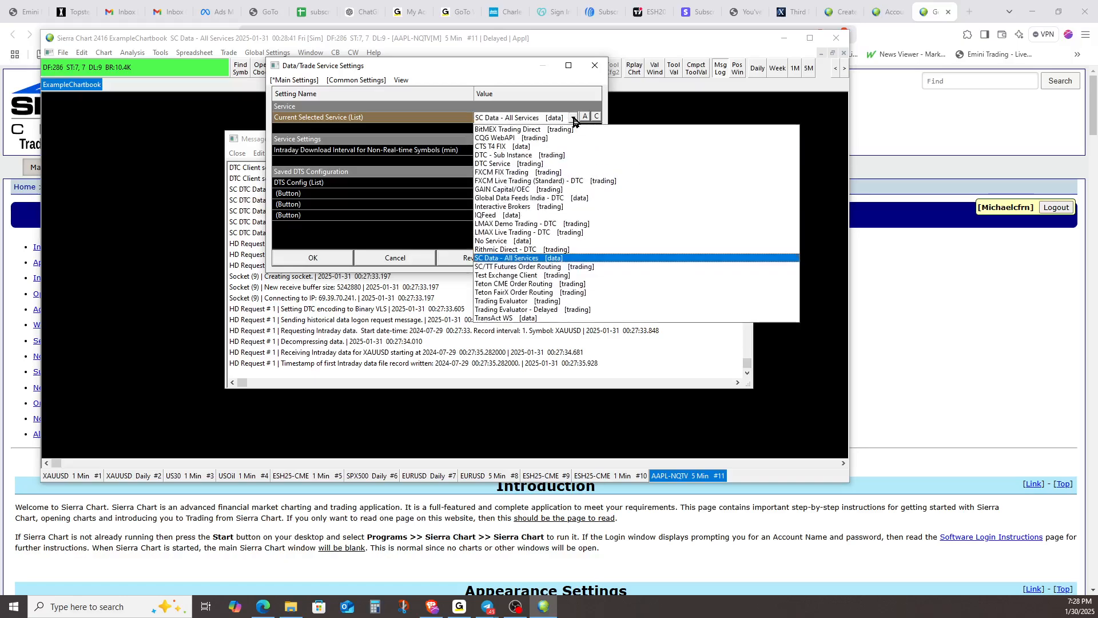
left_click(523, 191)
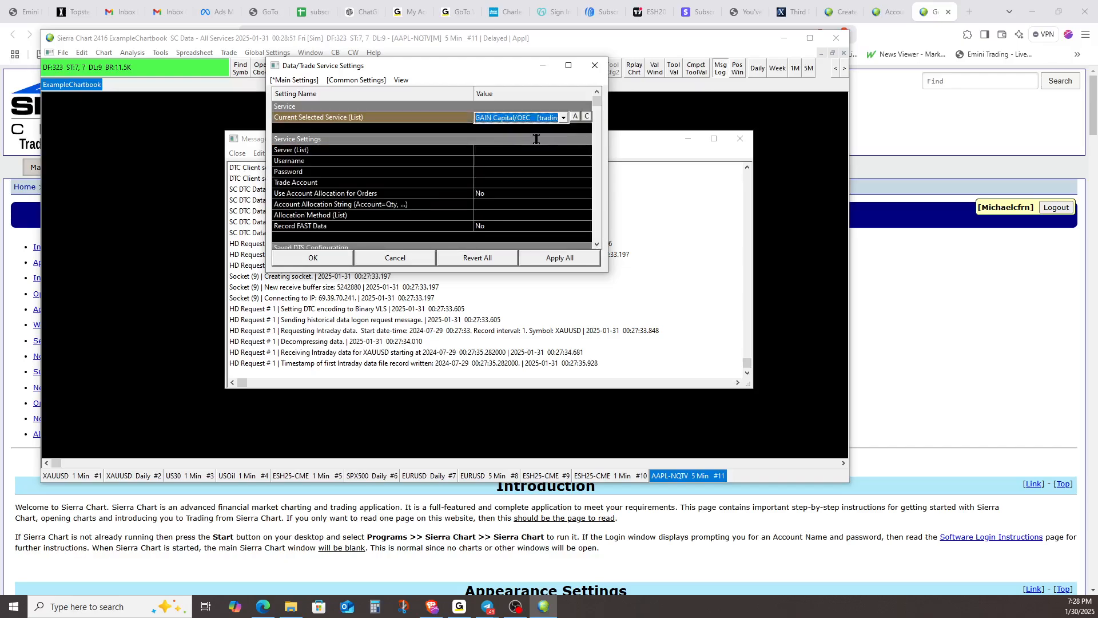
left_click(565, 140)
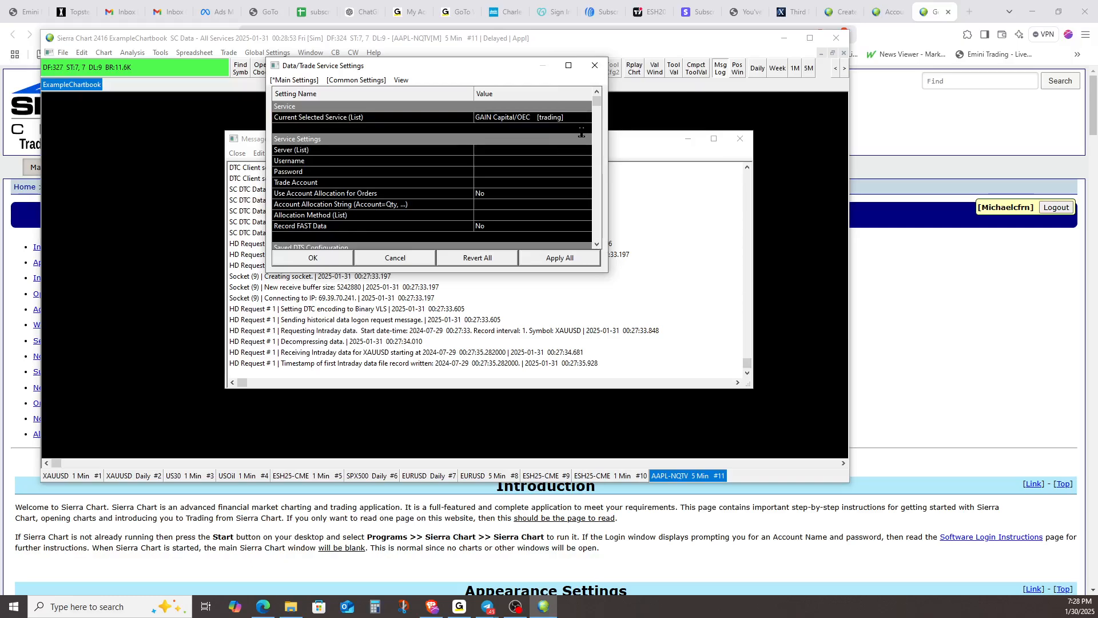
Set the GAIN Capital/OEC service's server to prod.gainfutures.com
left_click(554, 158)
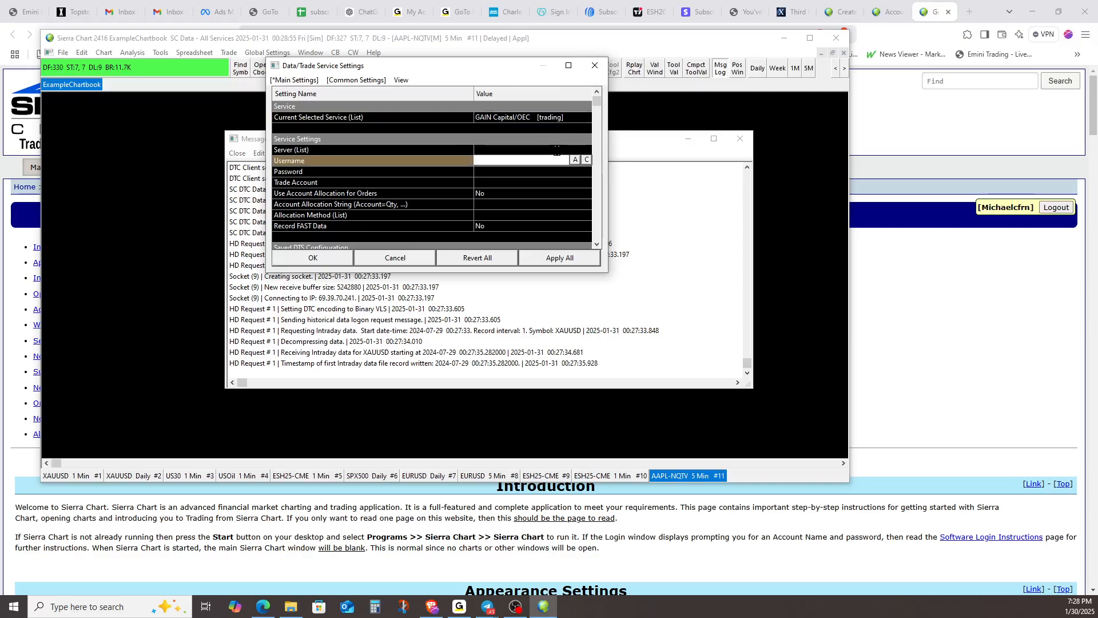
left_click(556, 150)
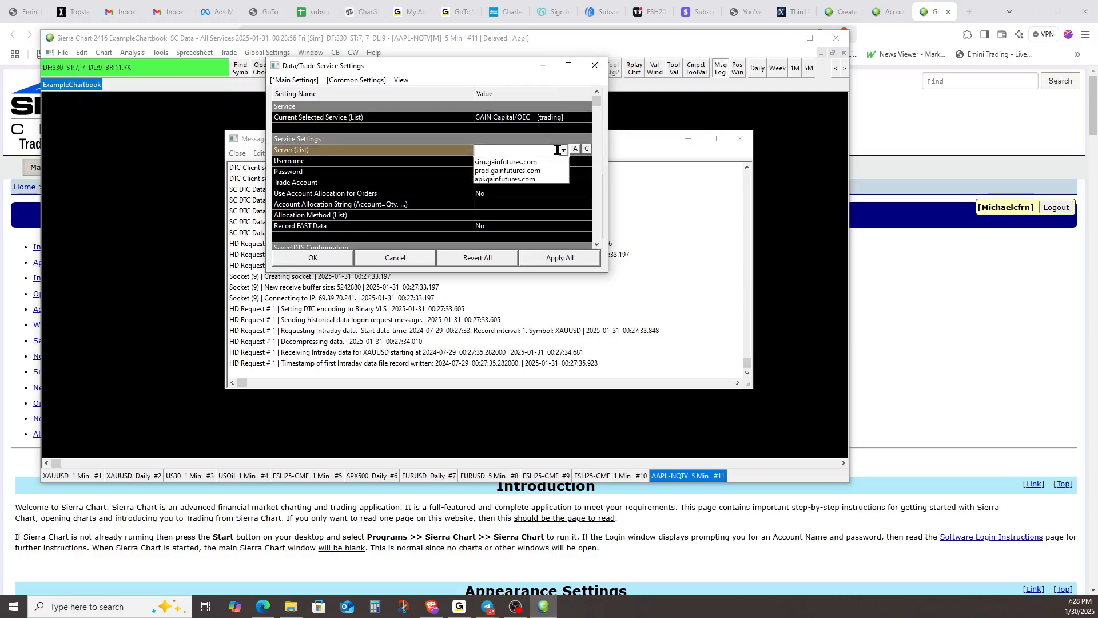
left_click(531, 171)
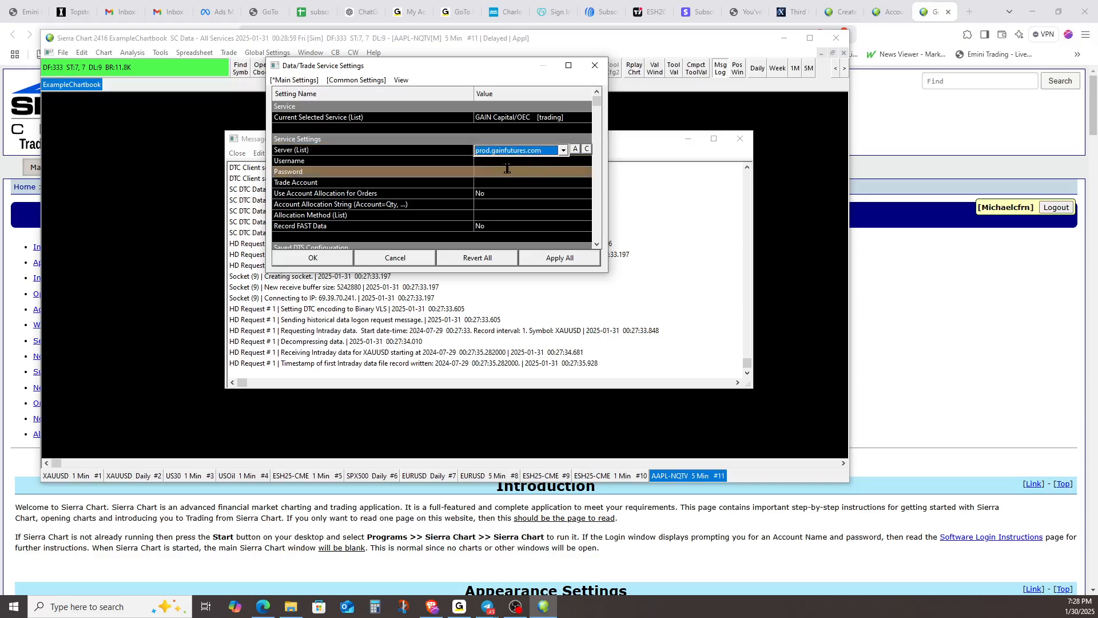
Check the Username, Password and Trade Account settings and find the trade account number in the StoneX portal image
left_click(487, 161)
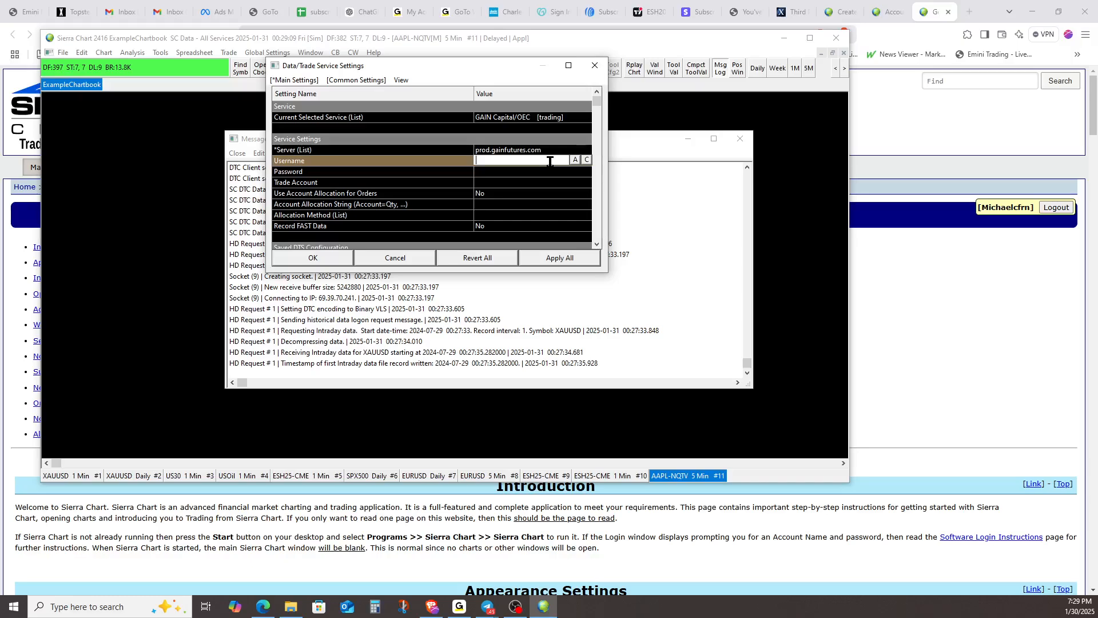
left_click(482, 171)
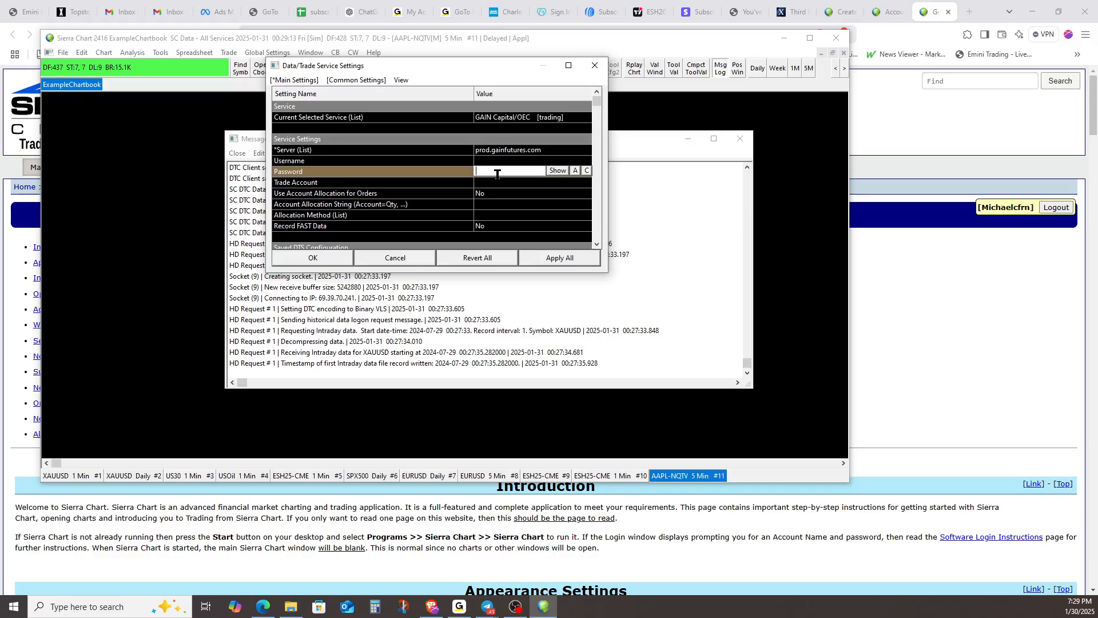
left_click(493, 181)
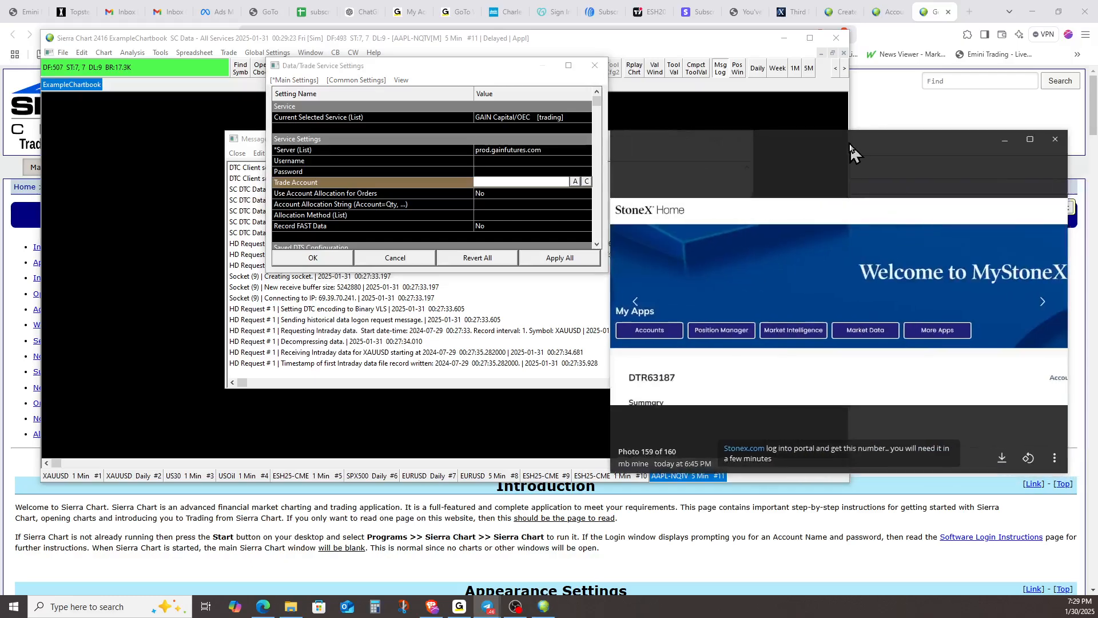
left_click_drag(852, 150, 818, 138)
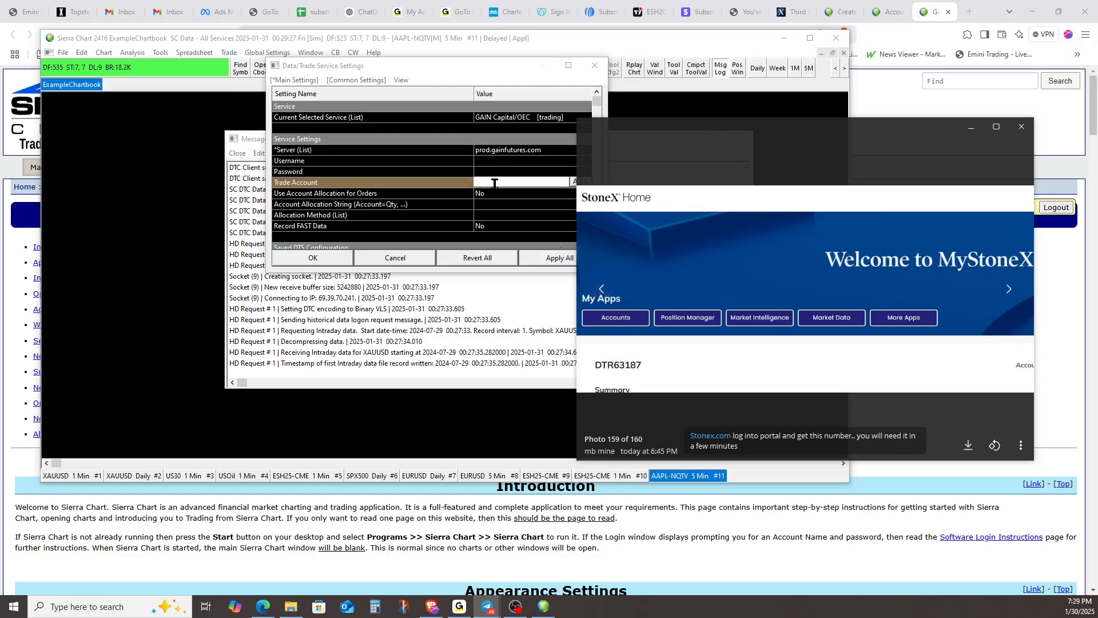
left_click_drag(716, 119, 1097, 141)
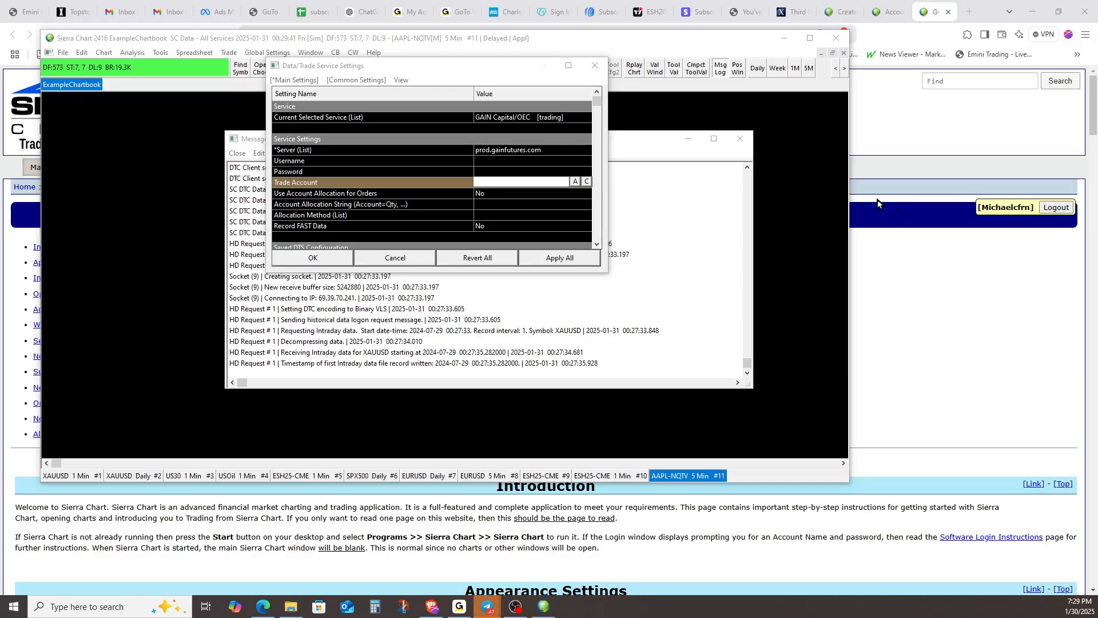
Select GAIN Capital/OEC [trading] as the current service again, with prod.gainfutures.com as its server
left_click(564, 116)
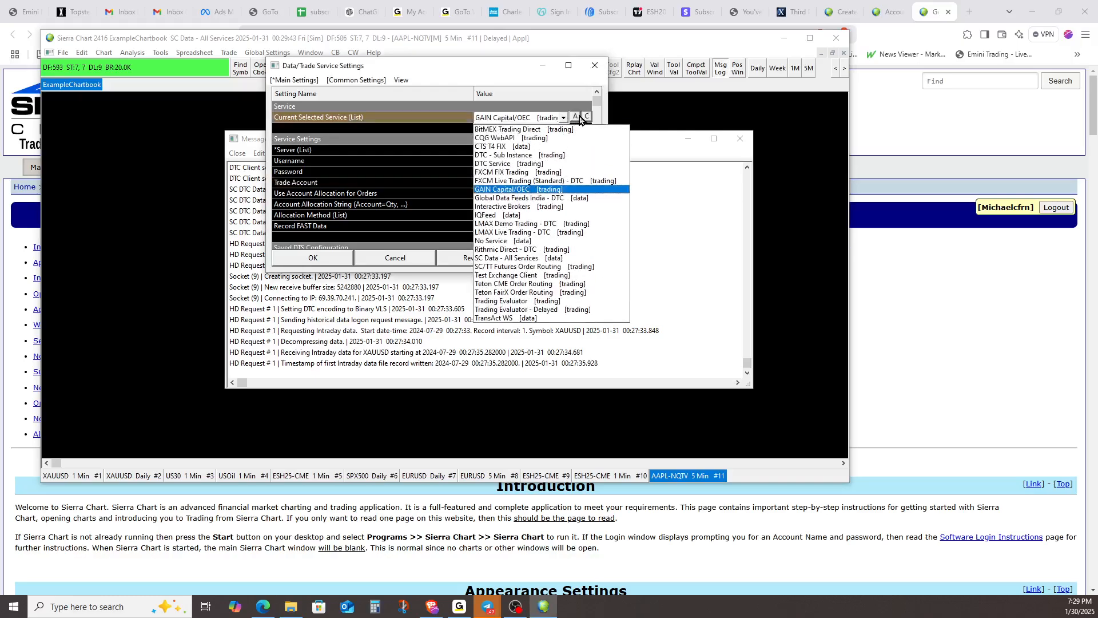
left_click(504, 190)
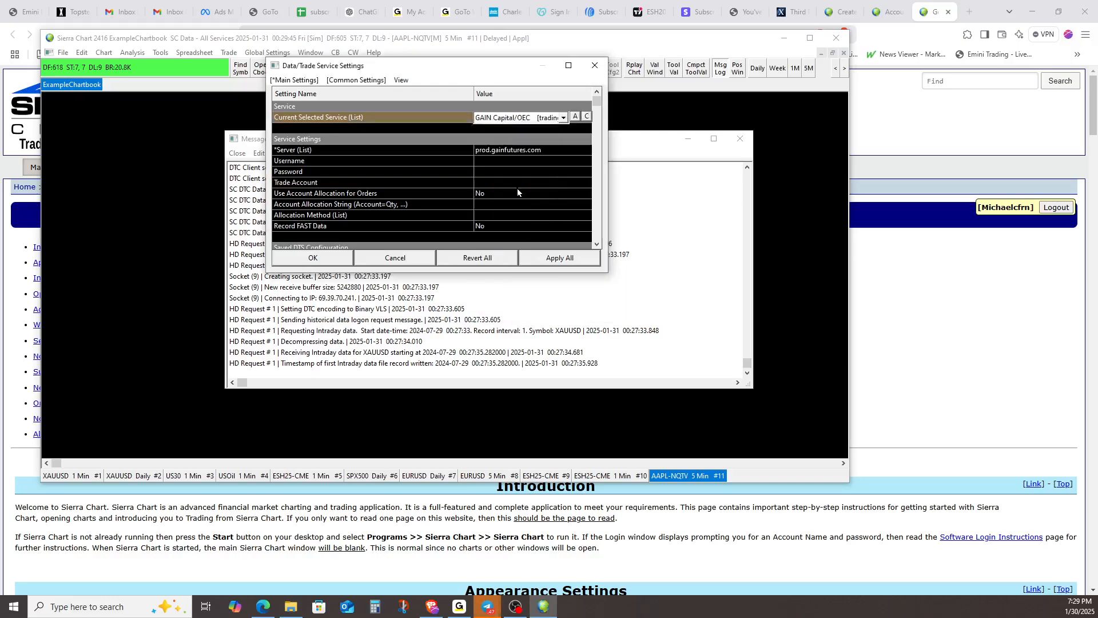
left_click(566, 120)
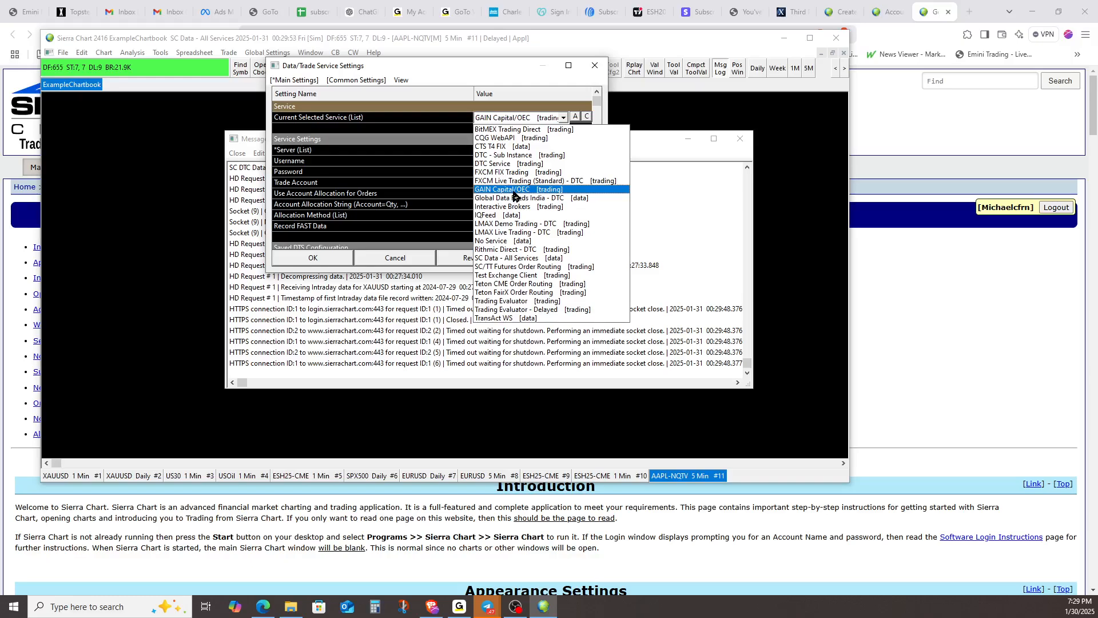
left_click(514, 192)
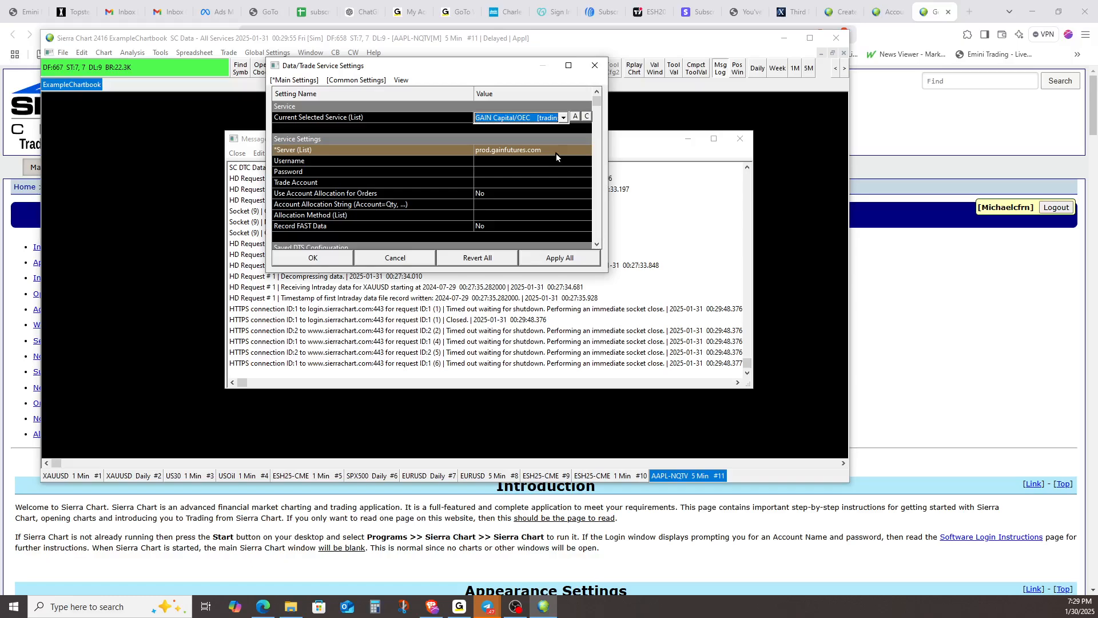
left_click(556, 154)
left_click(563, 150)
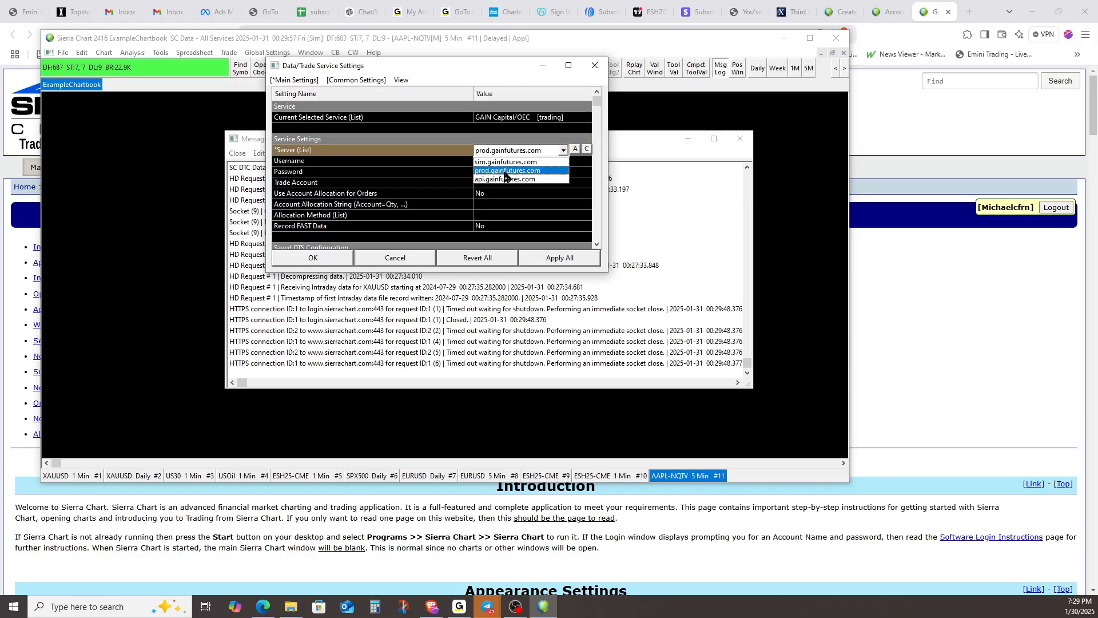
left_click(505, 171)
Fill in the GAIN Capital/OEC service's username, account password and trade account number
left_click(506, 165)
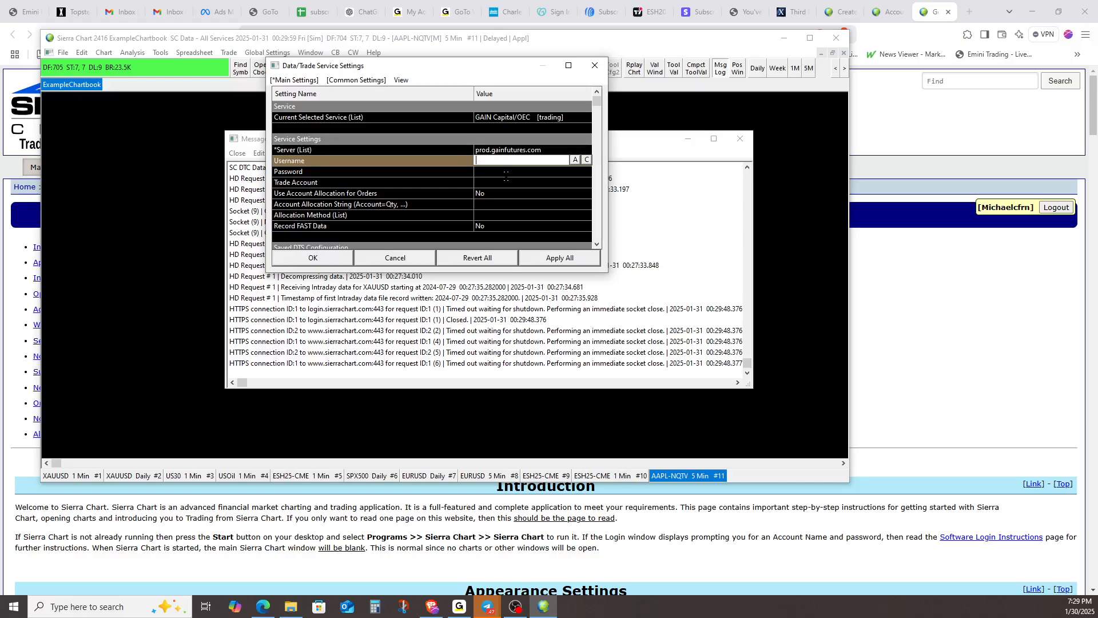
left_click(506, 172)
left_click(513, 183)
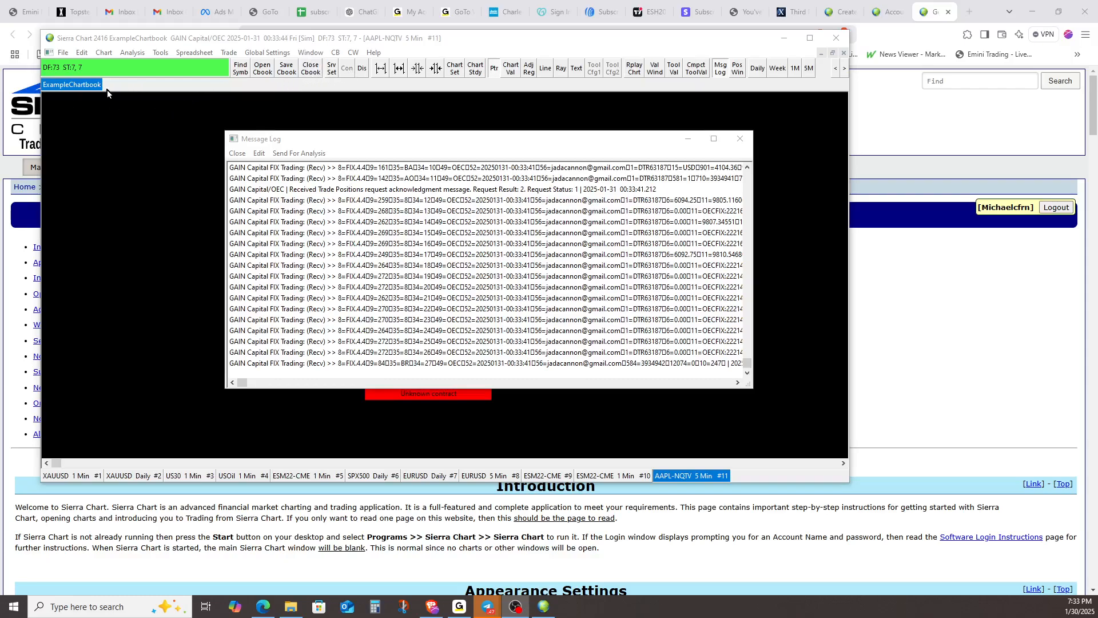
left_click(64, 53)
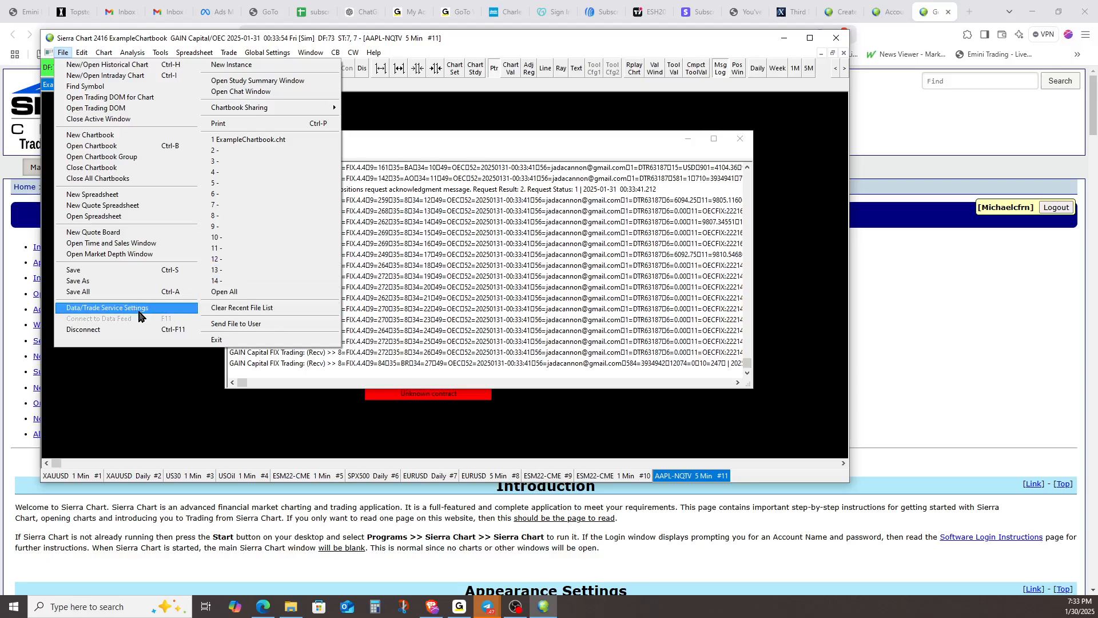
left_click(450, 139)
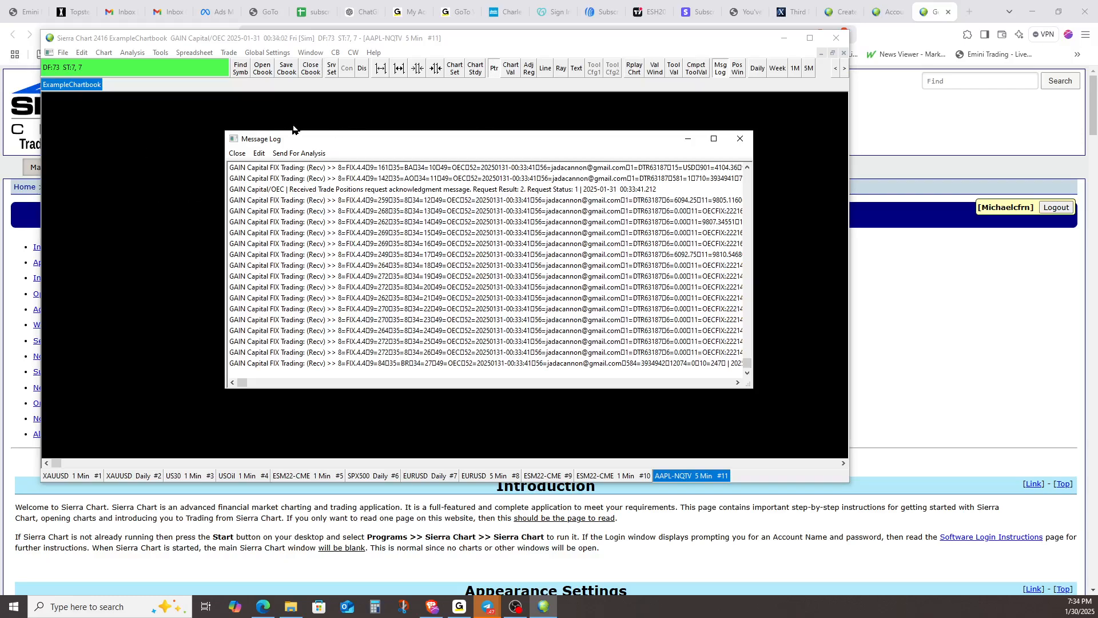
Translate the ExampleChartbook symbols to the current service
left_click(103, 53)
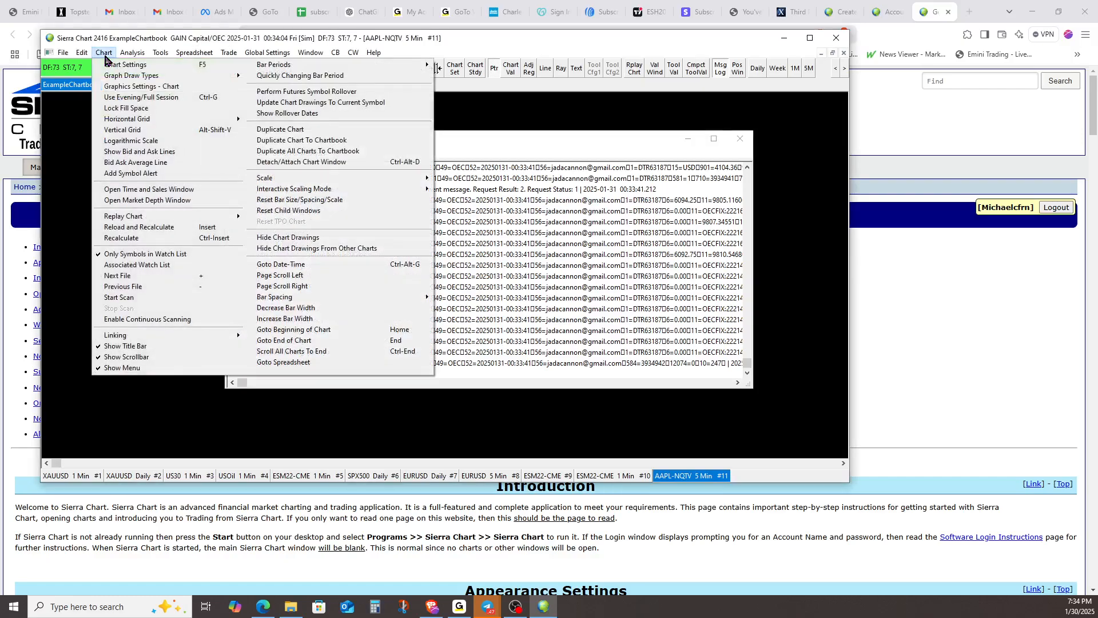
mouse_move(82, 54)
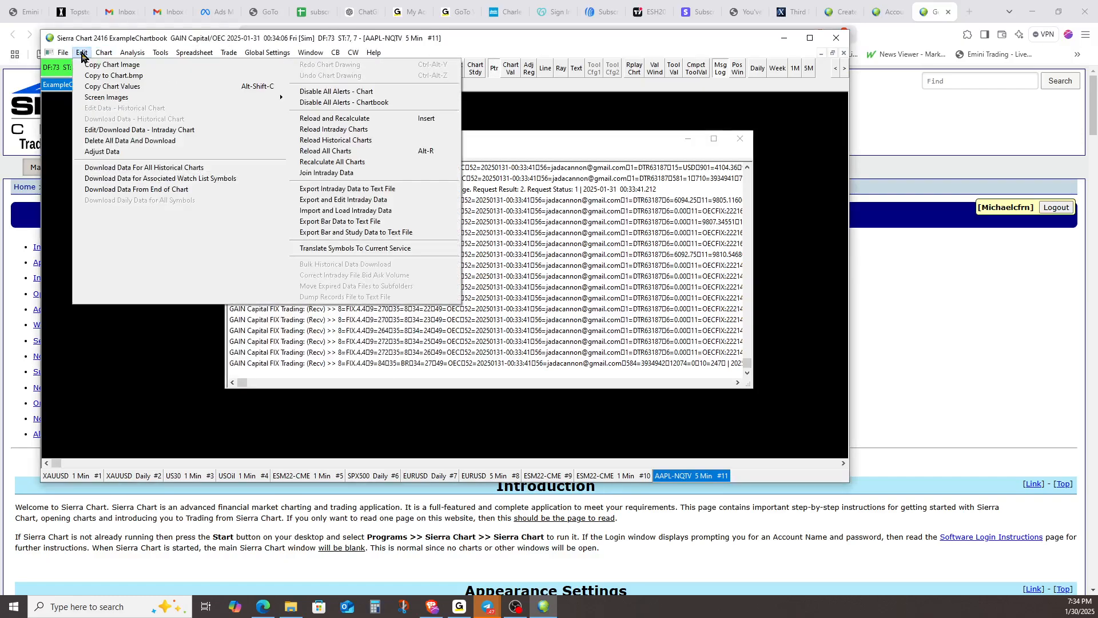
left_click(379, 249)
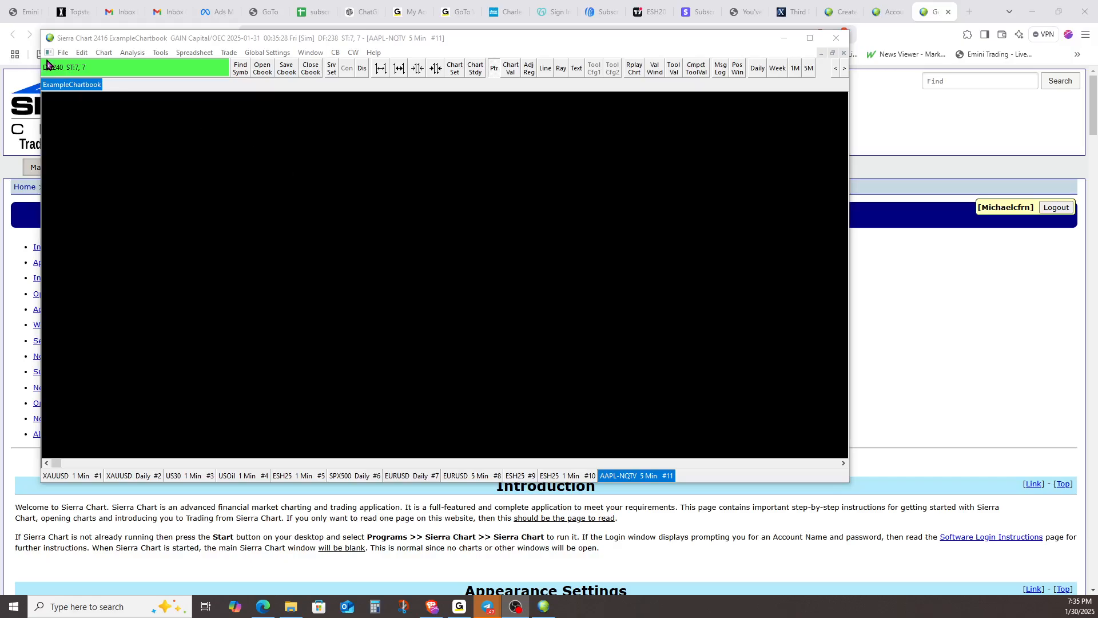
Open a trading DOM for the March 2025 E-Mini S&P 500 contract (ESH25) from Futures - CME and move its window aside
left_click(63, 53)
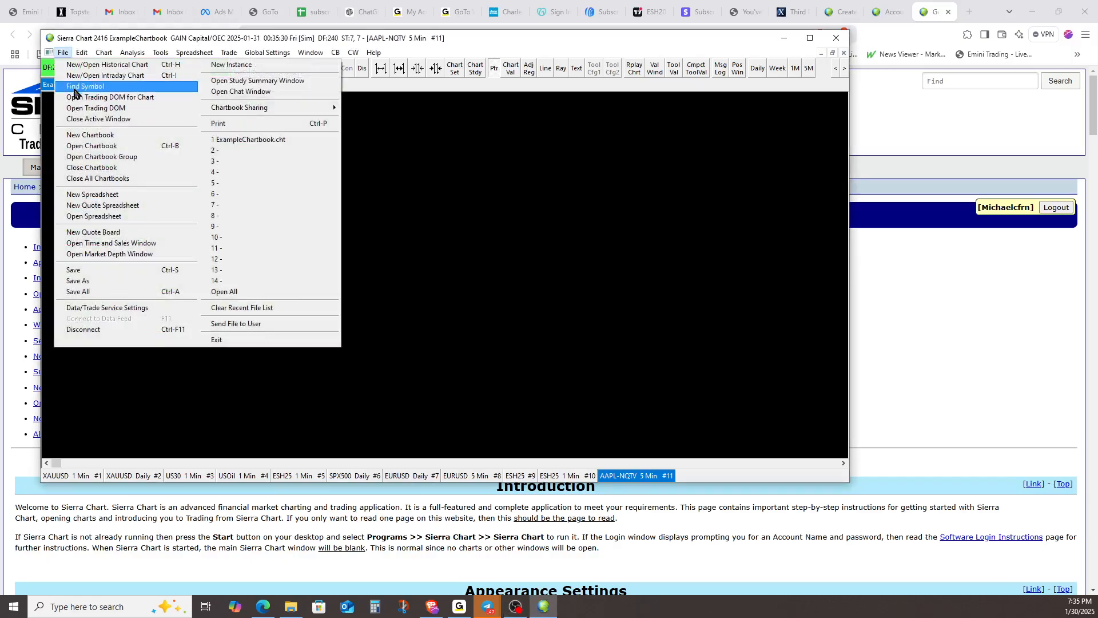
left_click(117, 110)
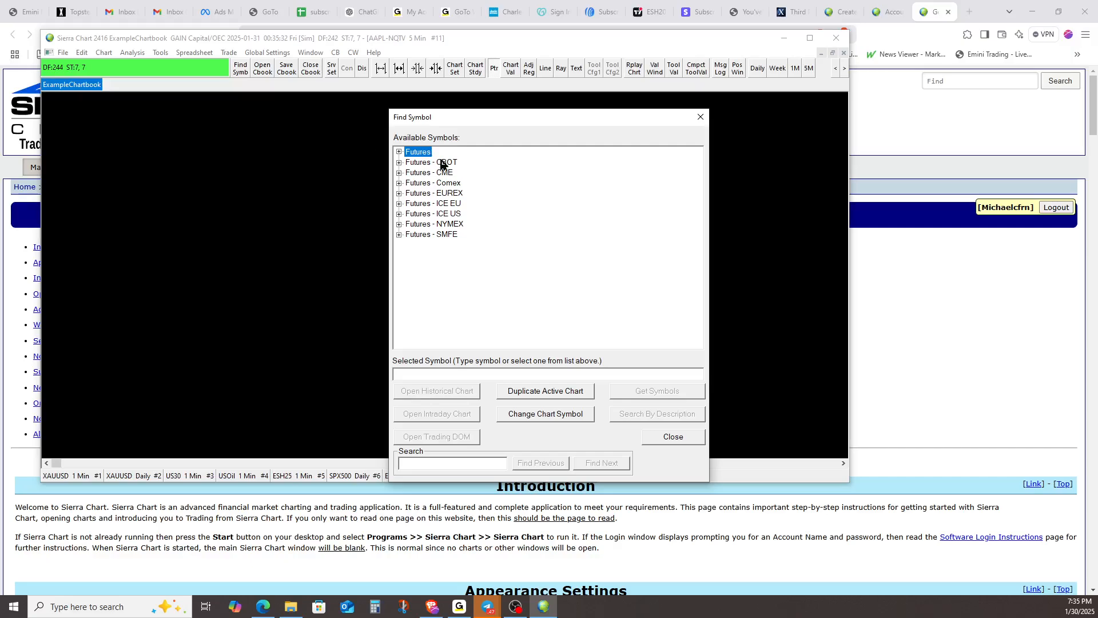
left_click(399, 172)
left_click(410, 307)
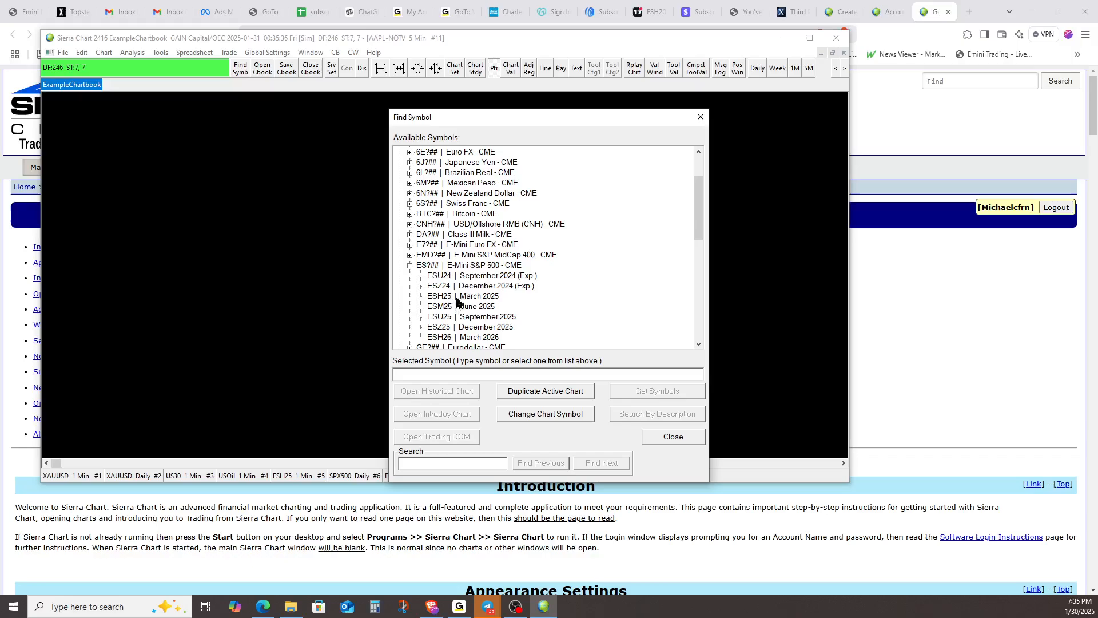
left_click(471, 296)
left_click(447, 439)
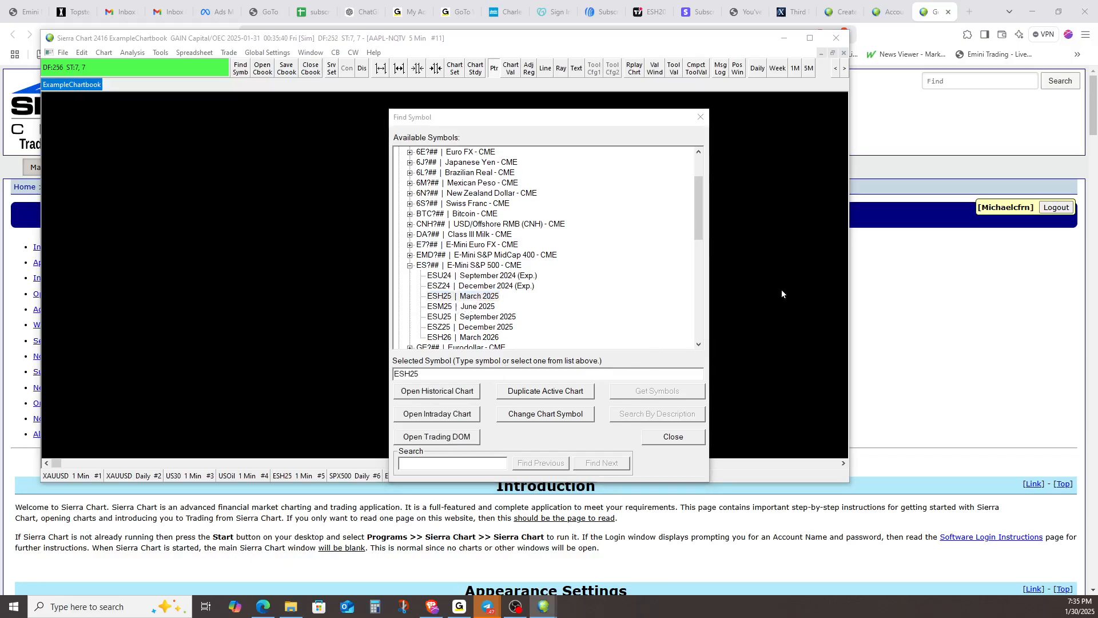
left_click_drag(746, 53, 174, 39)
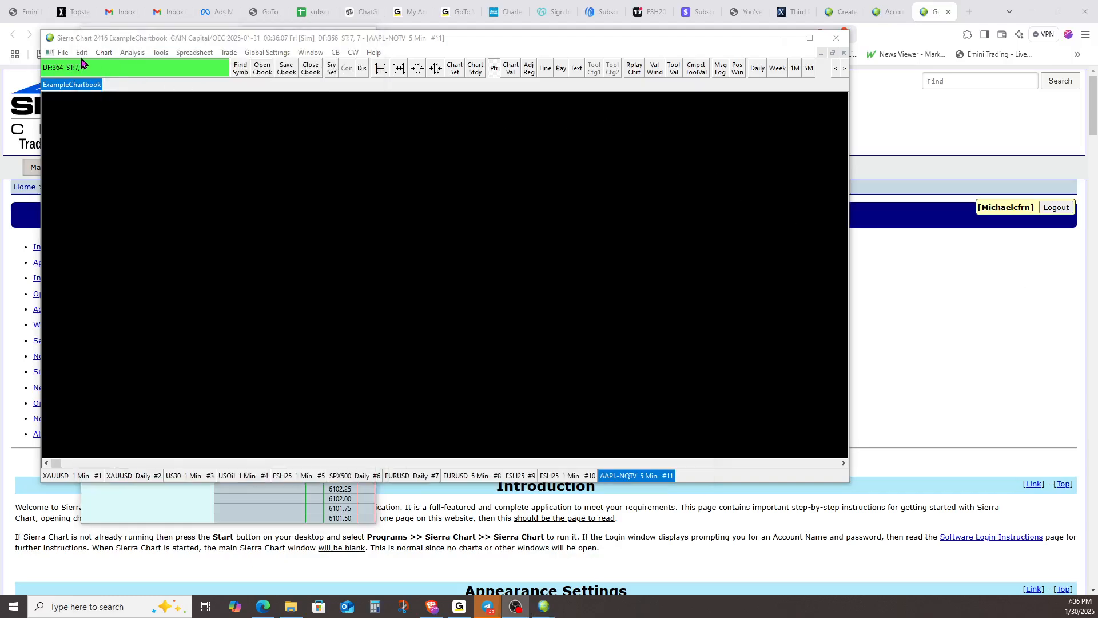
left_click(64, 54)
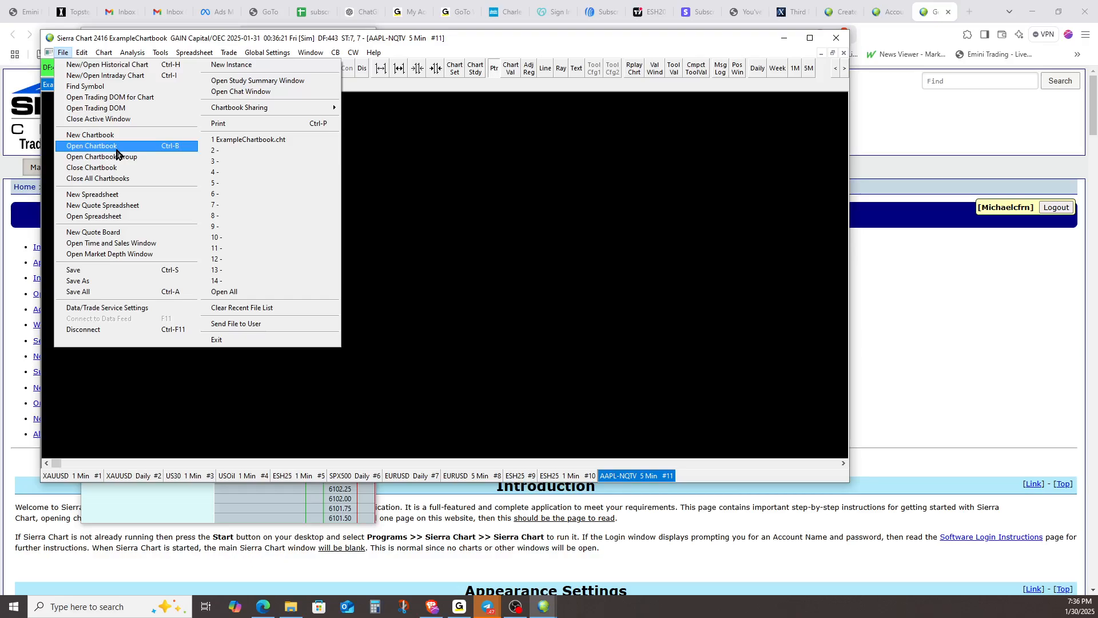
left_click(532, 193)
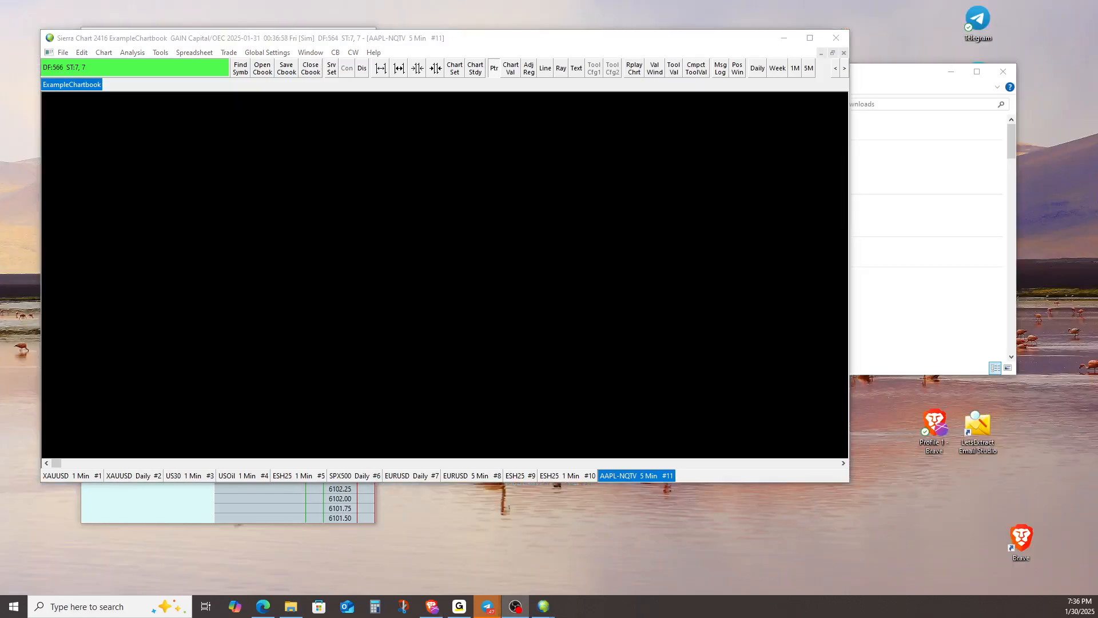
Bring up the Sierra Stuff email with its attachments in the browser, and open the C:\SierraChart\Data folder in File Explorer
left_click(432, 607)
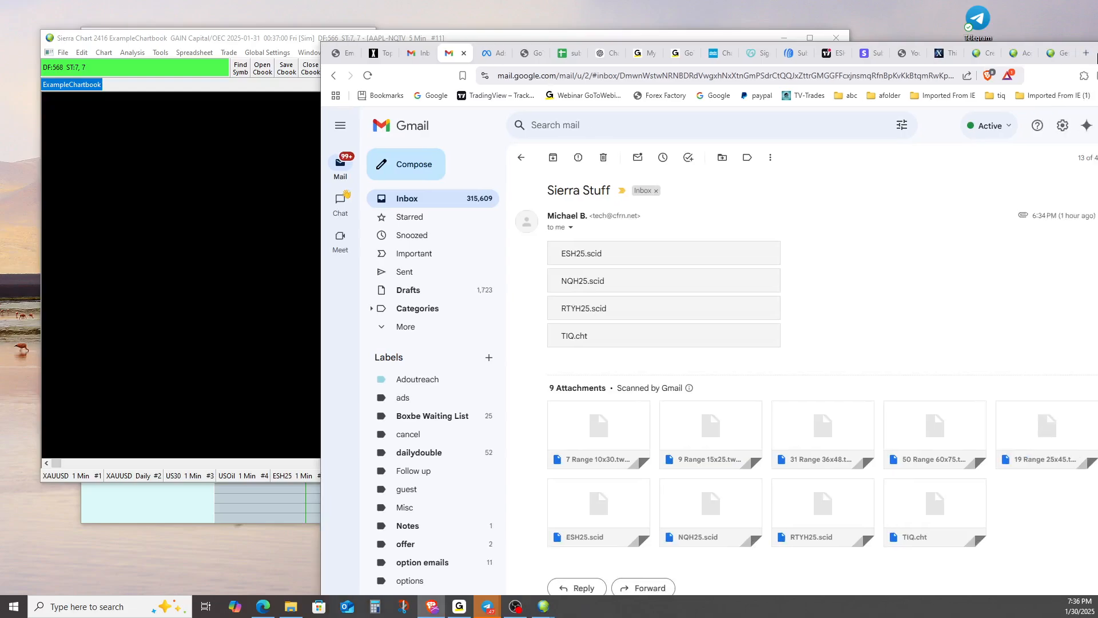
left_click_drag(1091, 57, 878, 25)
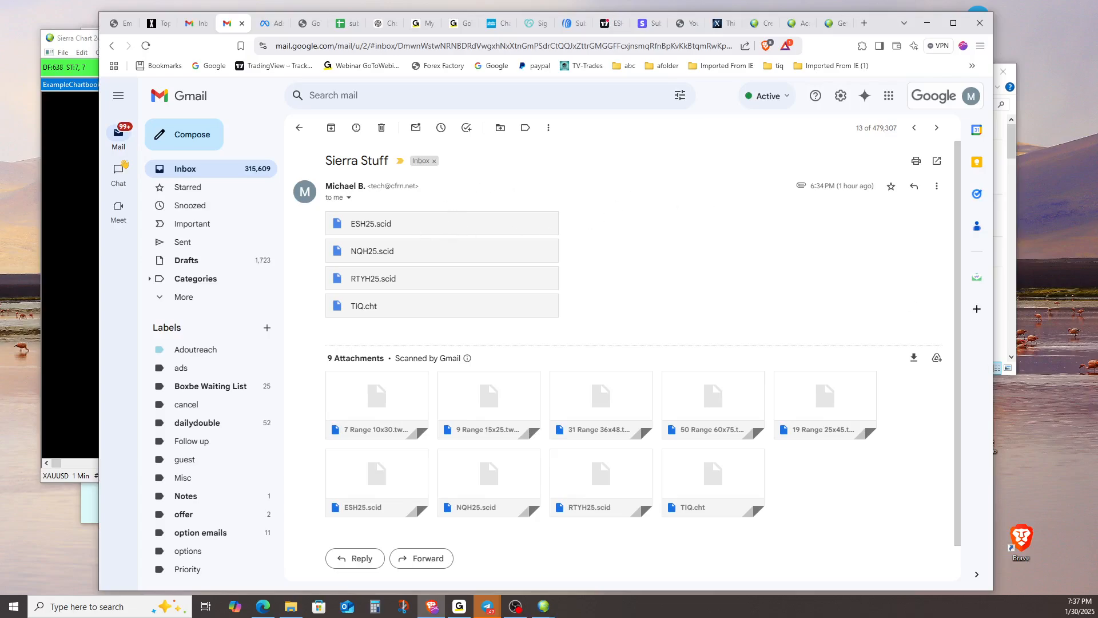
left_click(291, 607)
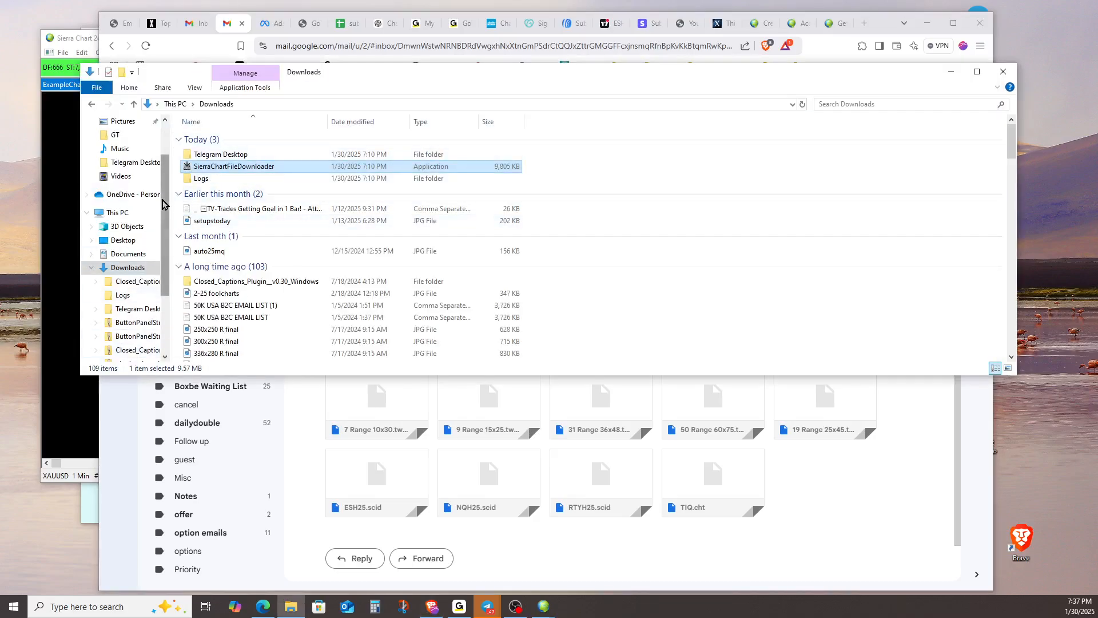
scroll(137, 335, "down", 2)
left_click(145, 333)
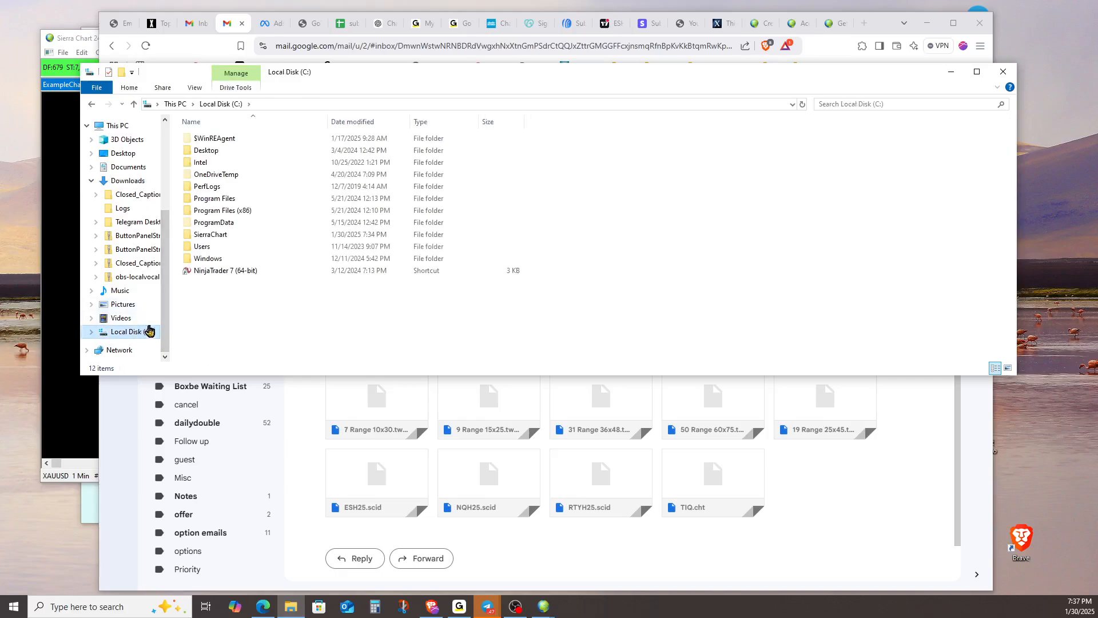
left_click(218, 238)
double_click(218, 238)
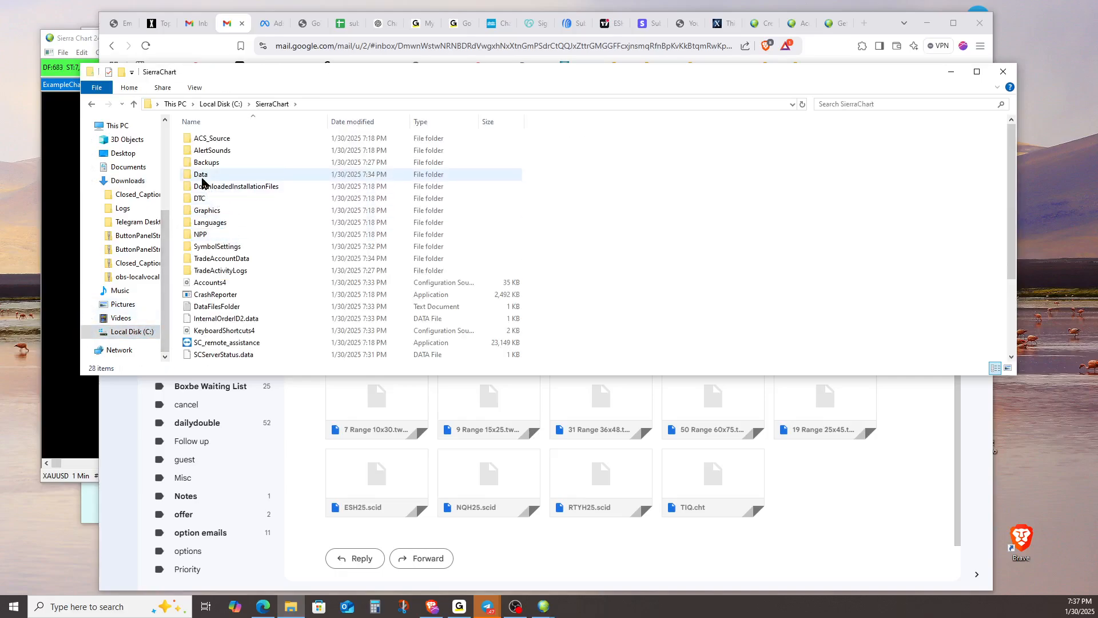
double_click(236, 177)
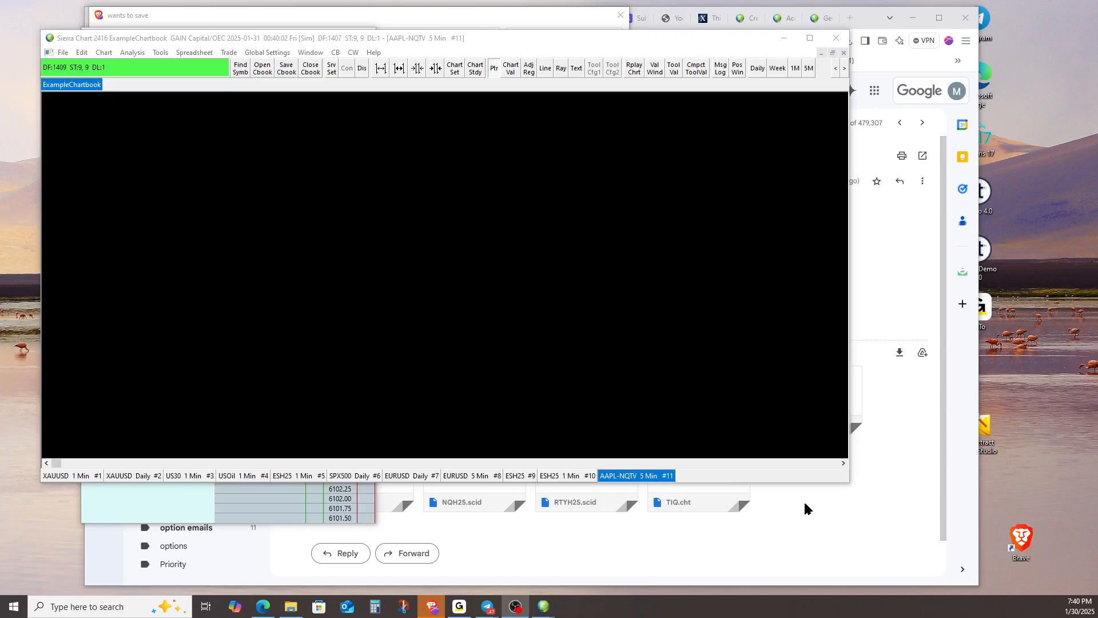
Open the TIQ.cht chartbook from C:\SierraChart\Data in Sierra Chart
left_click(63, 52)
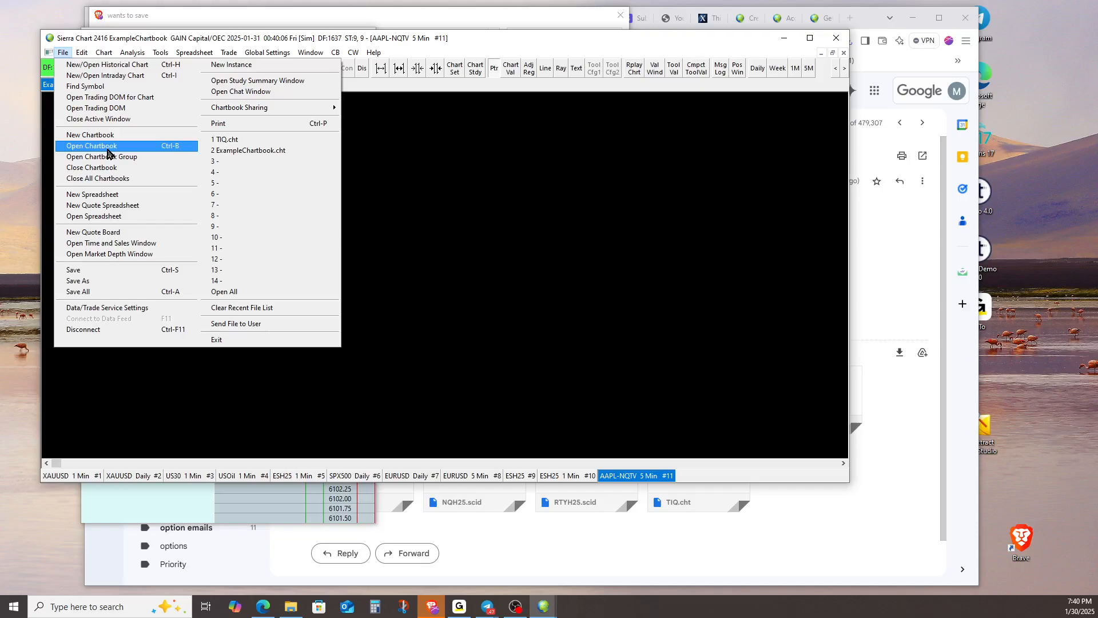
left_click(108, 147)
left_click(303, 194)
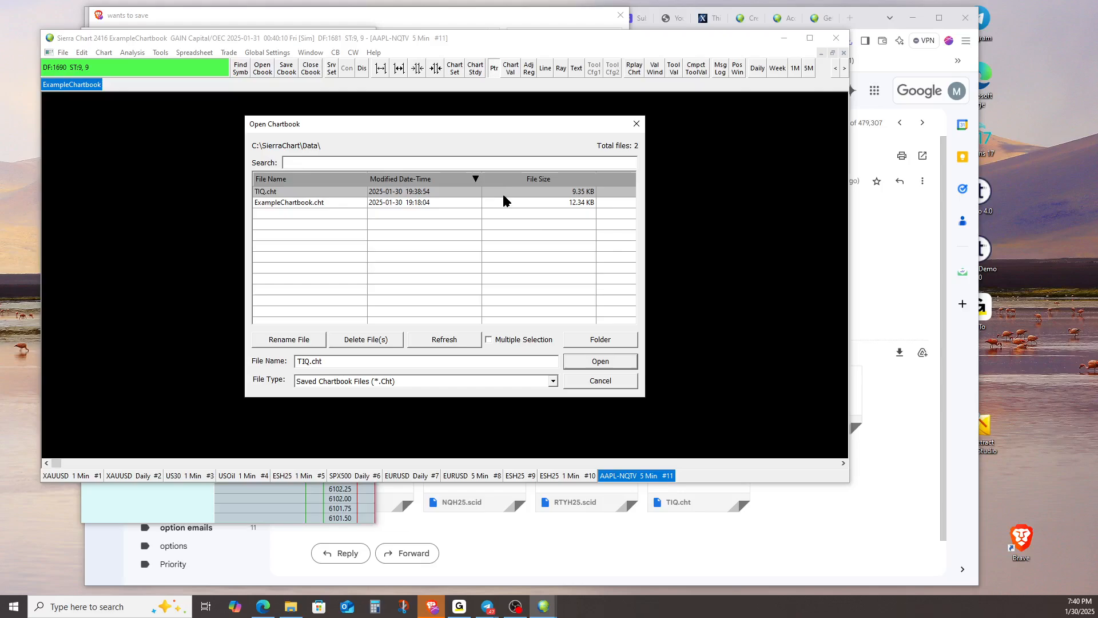
left_click(618, 364)
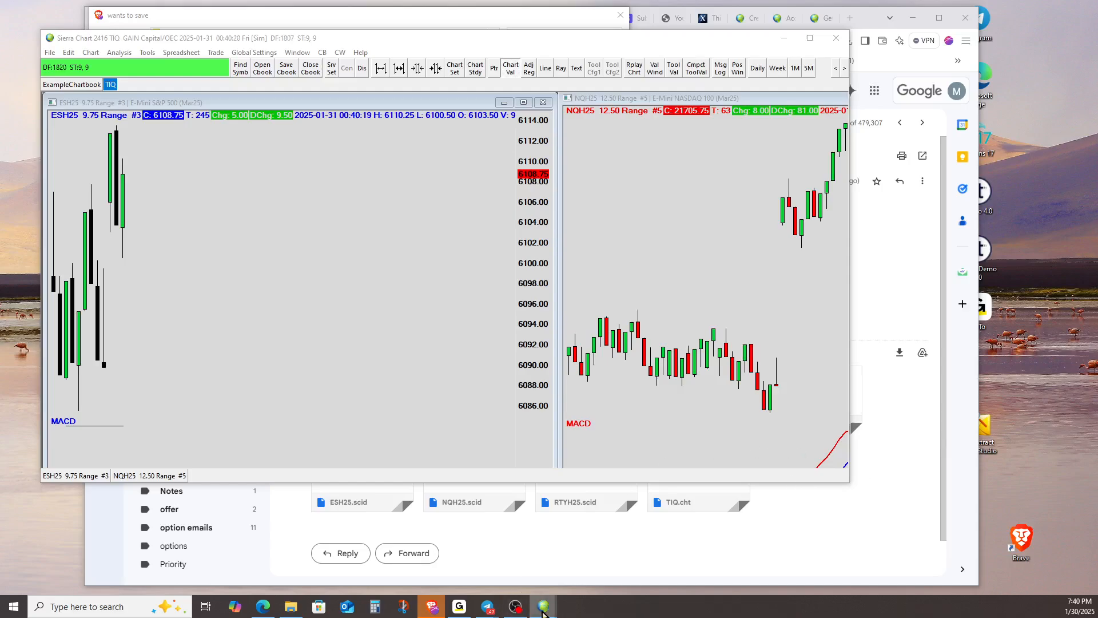
Bring up the RTYH25 trading DOM and place its window over the TIQ chartbook
mouse_move(543, 612)
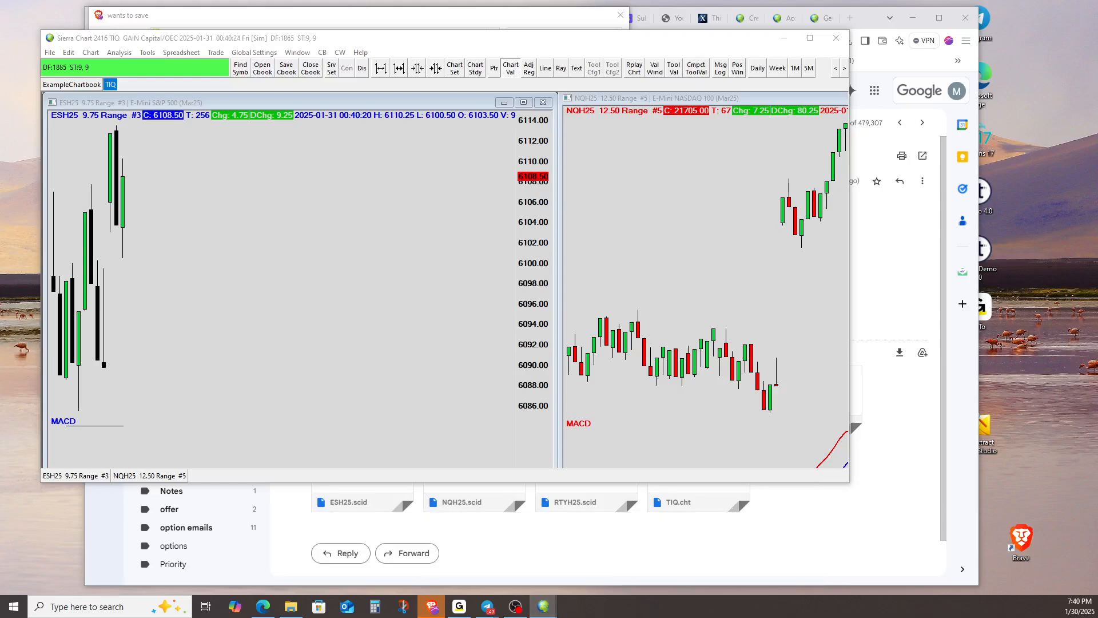
left_click_drag(942, 14, 316, 15)
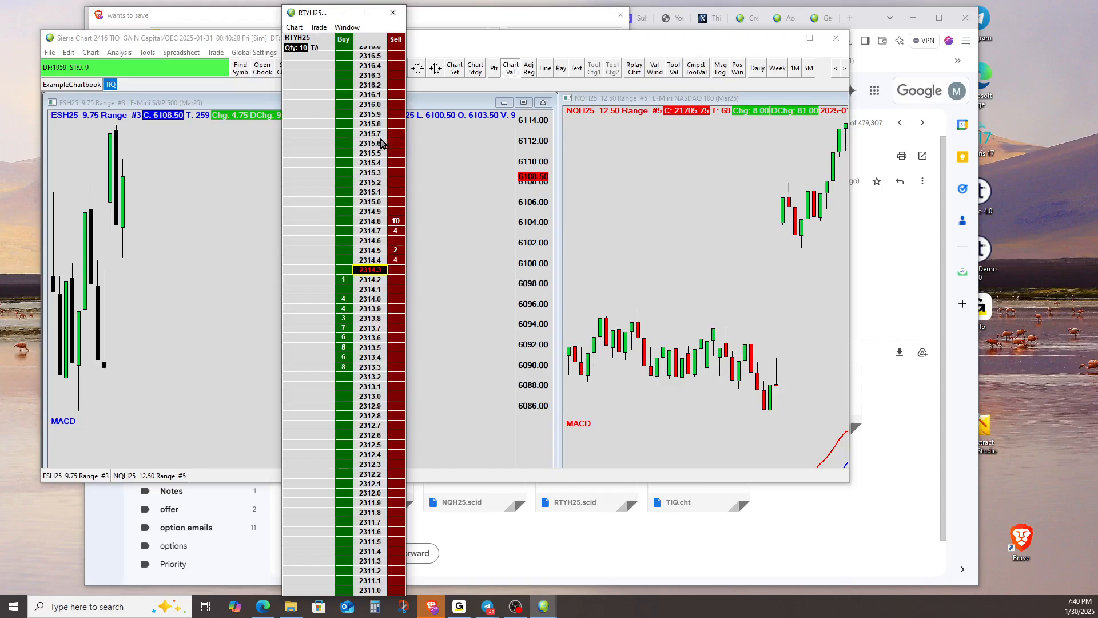
Attach the trade window to the RTYH25 DOM and widen the DOM window enough to fit both trade controls and price ladder
scroll(377, 143, "up", 5)
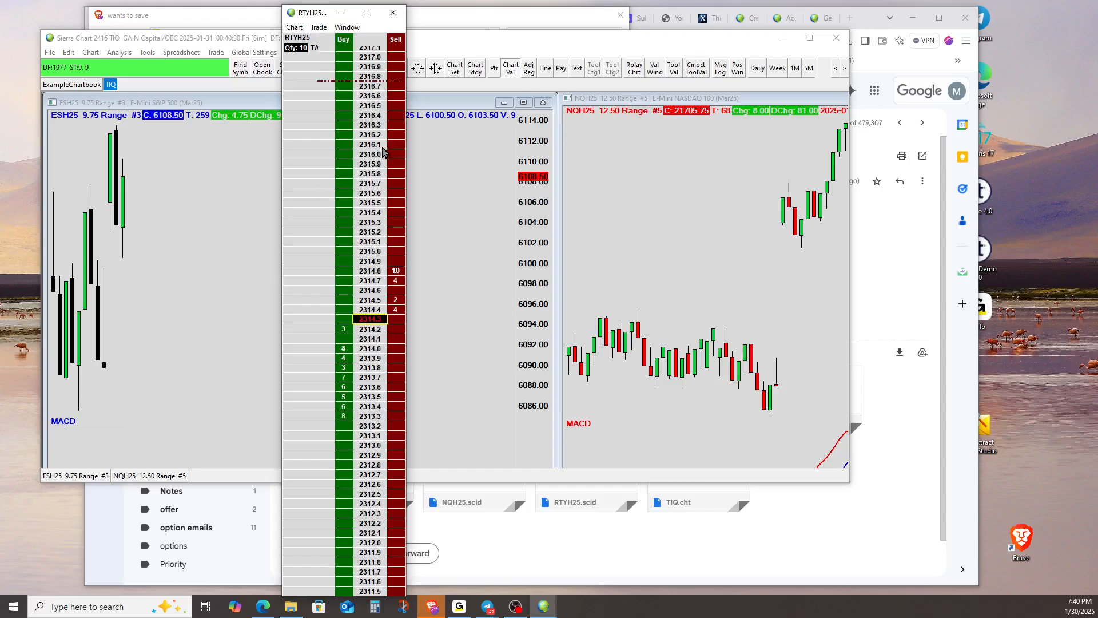
scroll(382, 150, "down", 2)
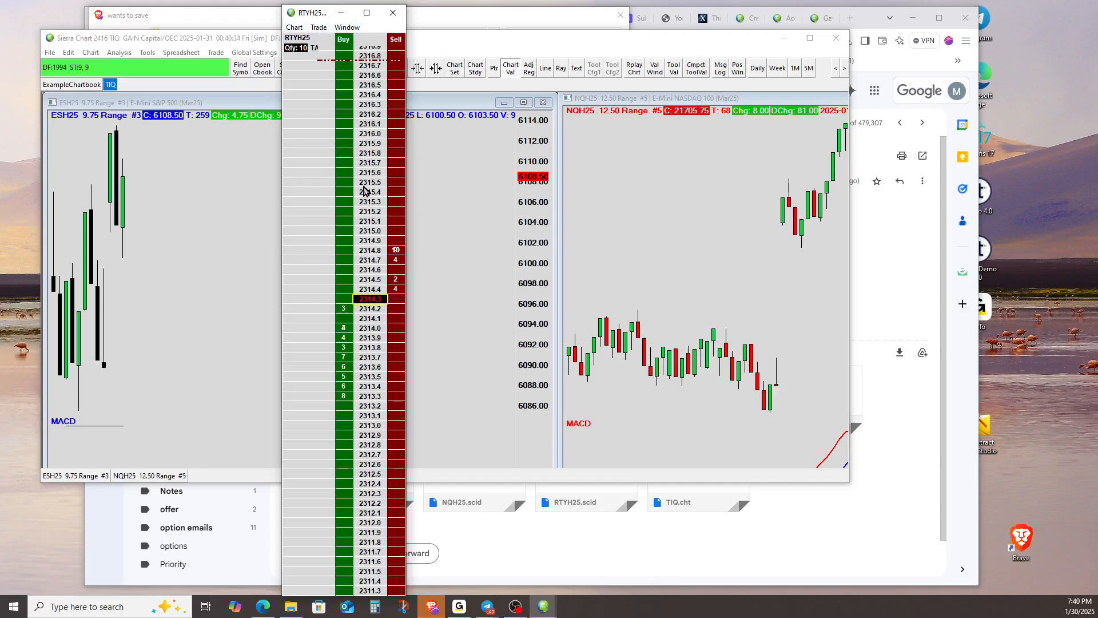
left_click(319, 27)
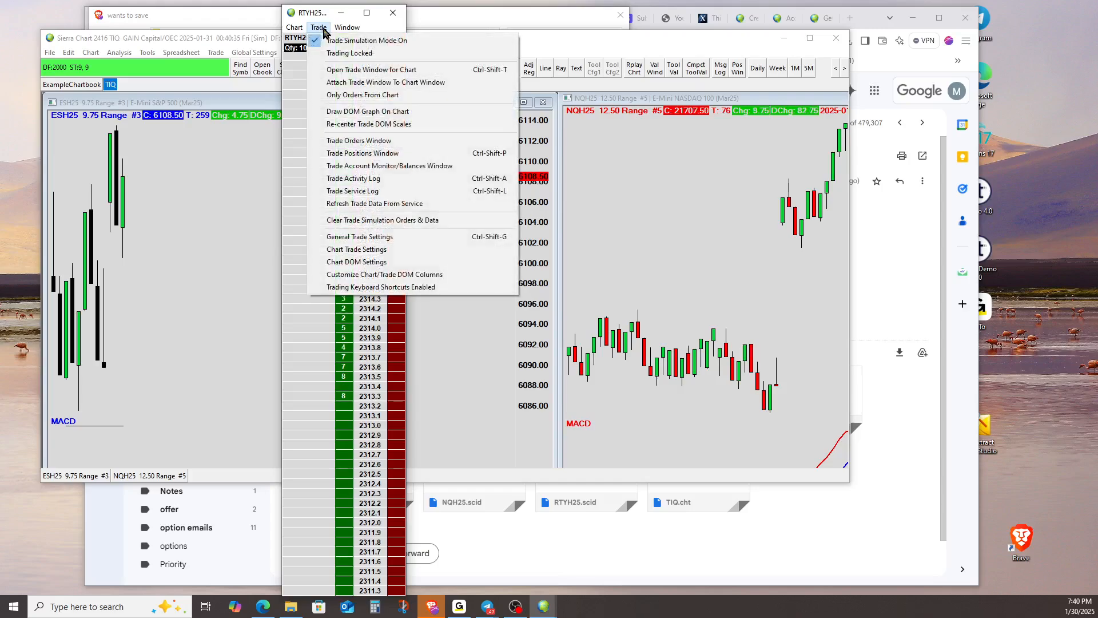
left_click(345, 85)
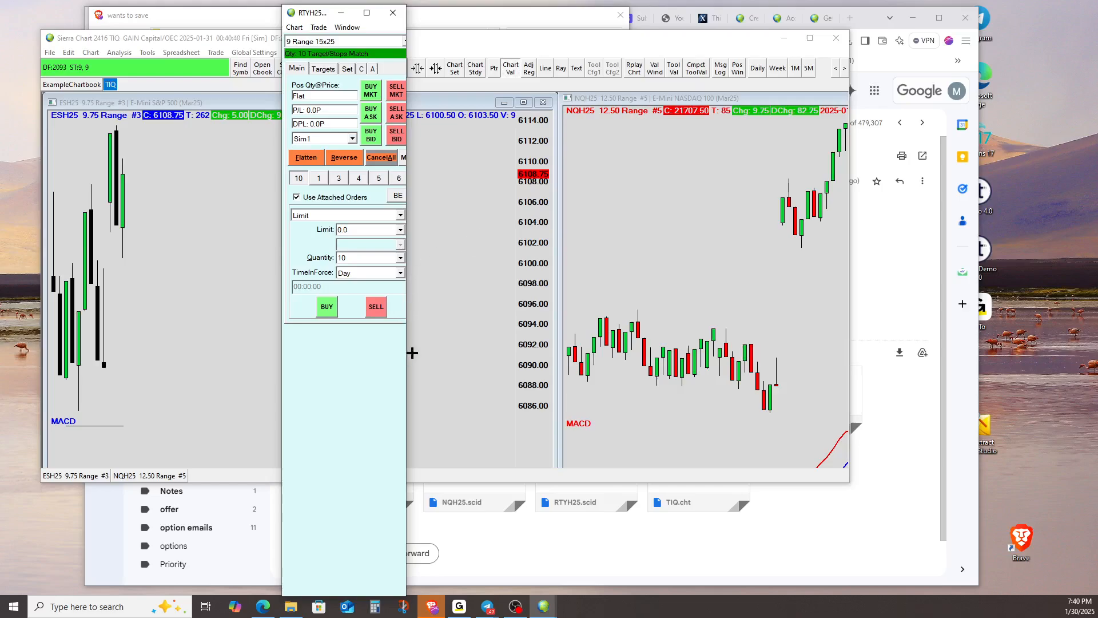
left_click_drag(405, 350, 505, 335)
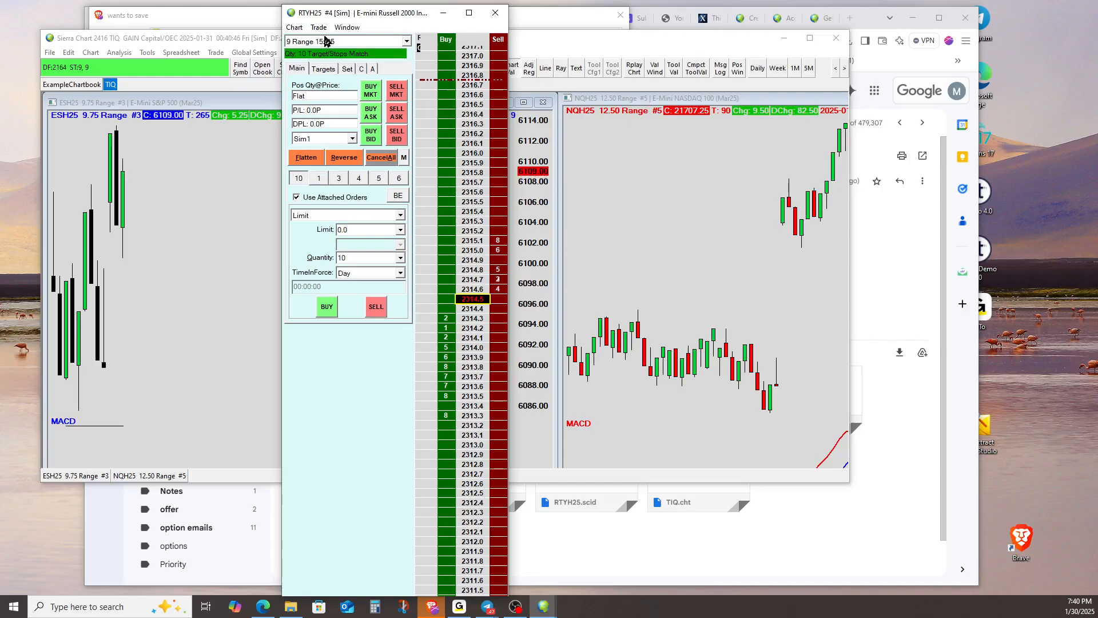
Load the 9 Range 15x25 trade configuration for RTYH25 and detach the trade window from the DOM
left_click(407, 41)
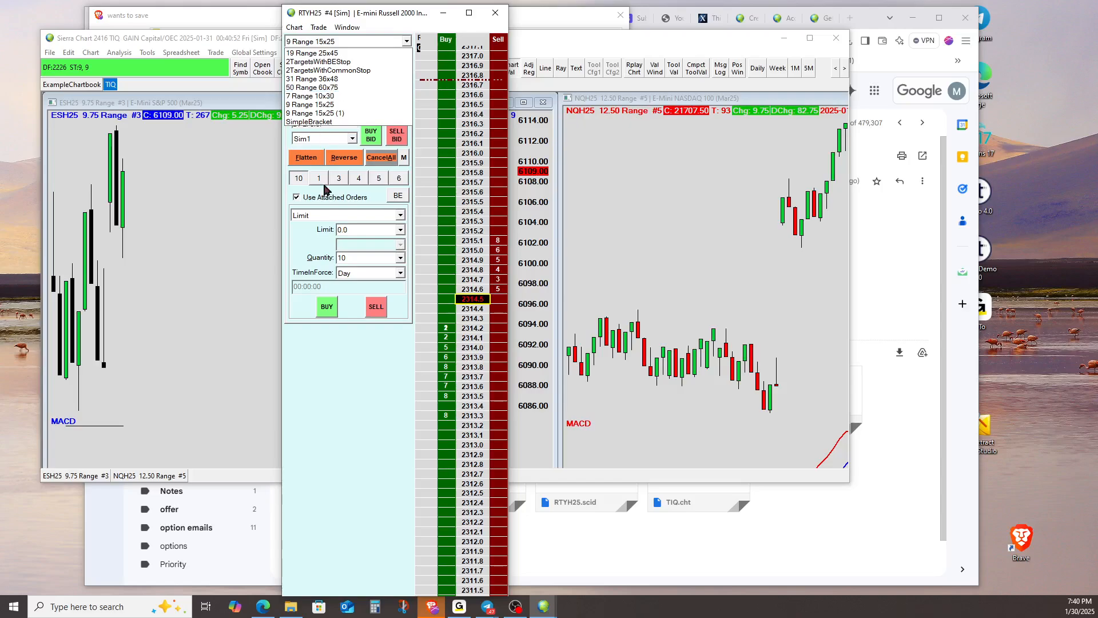
left_click(332, 399)
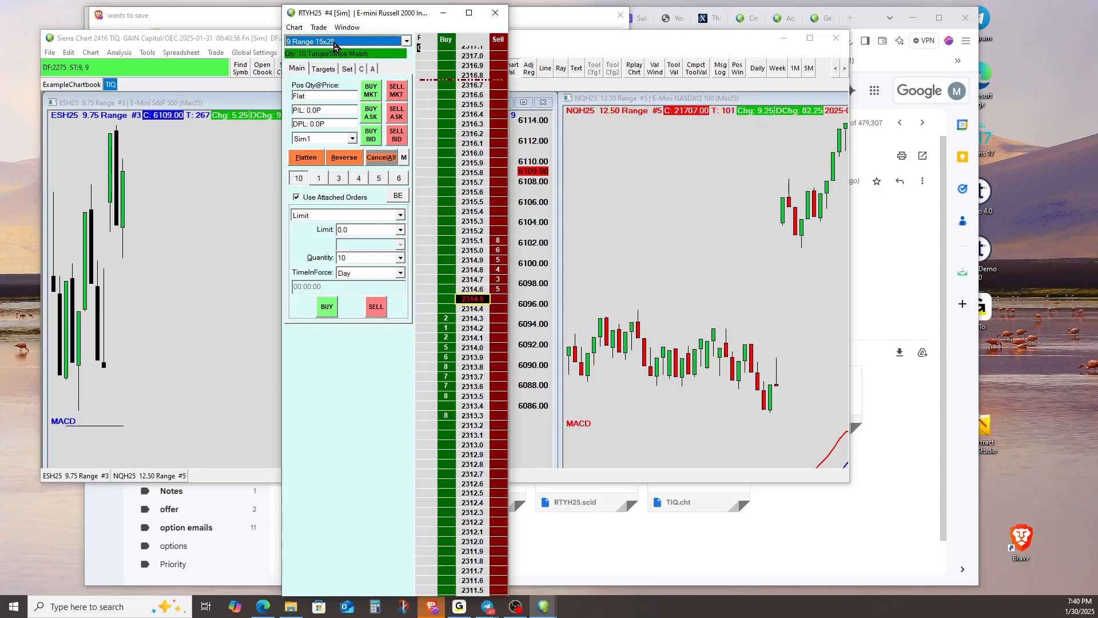
left_click(398, 46)
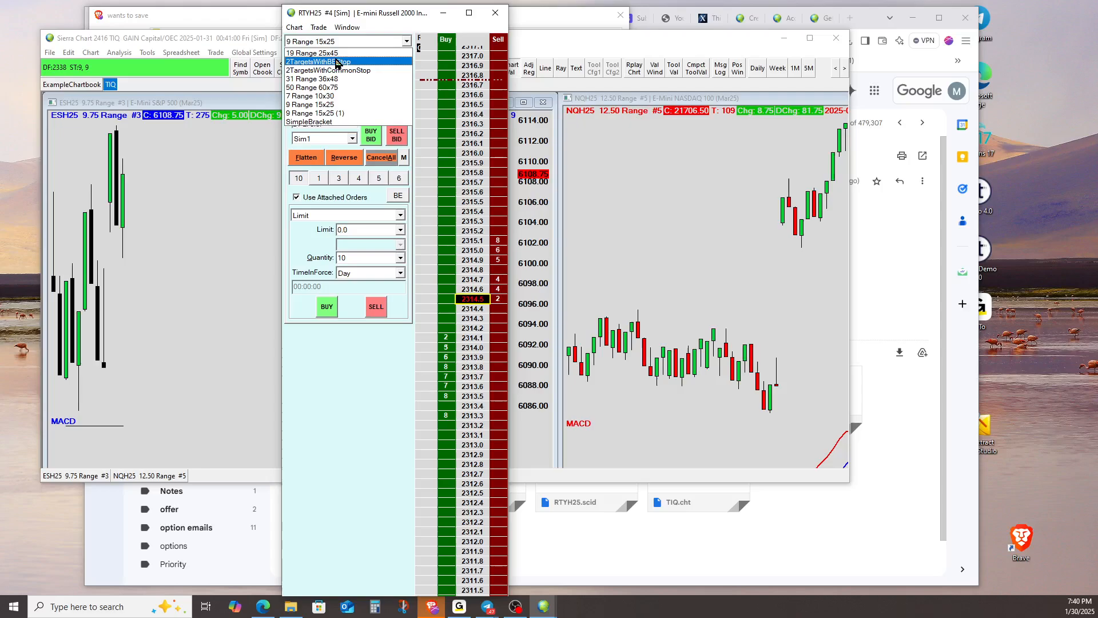
left_click(319, 104)
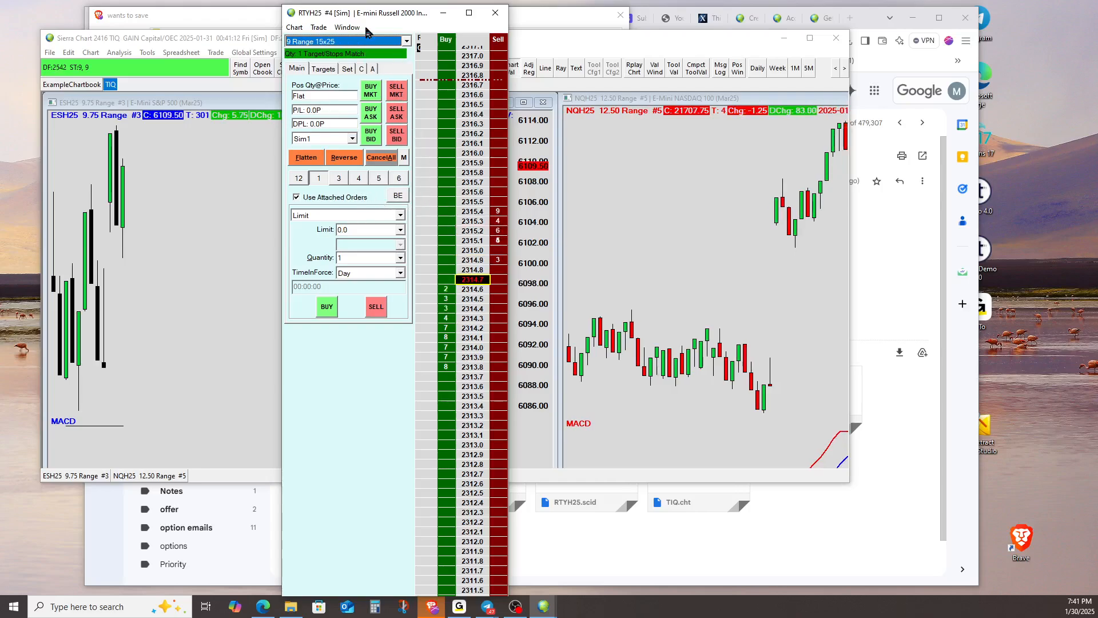
left_click(320, 28)
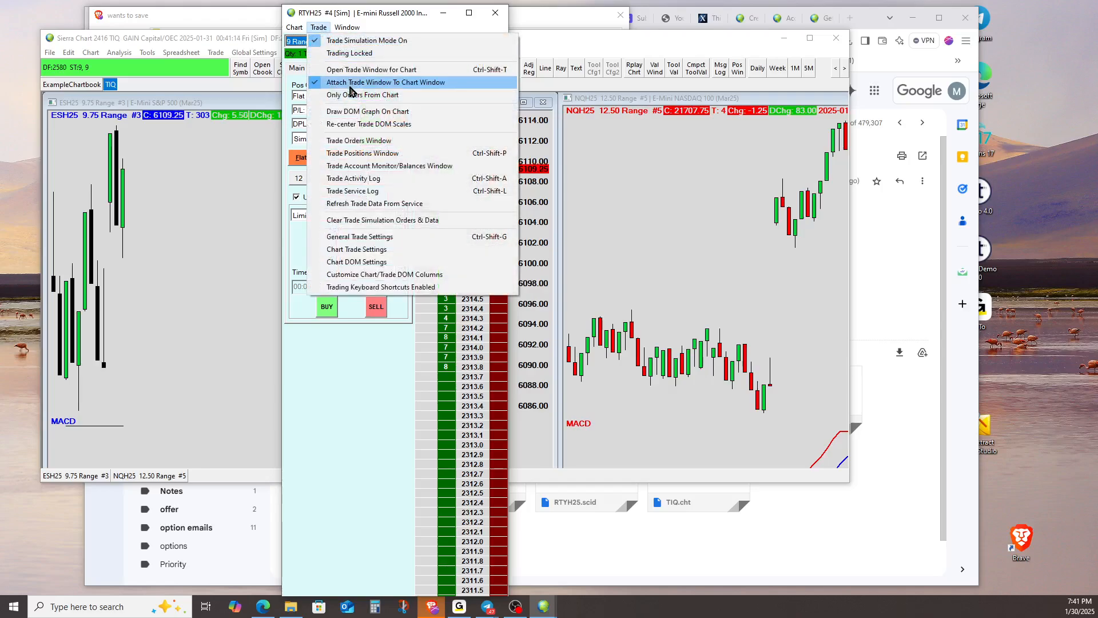
left_click(353, 85)
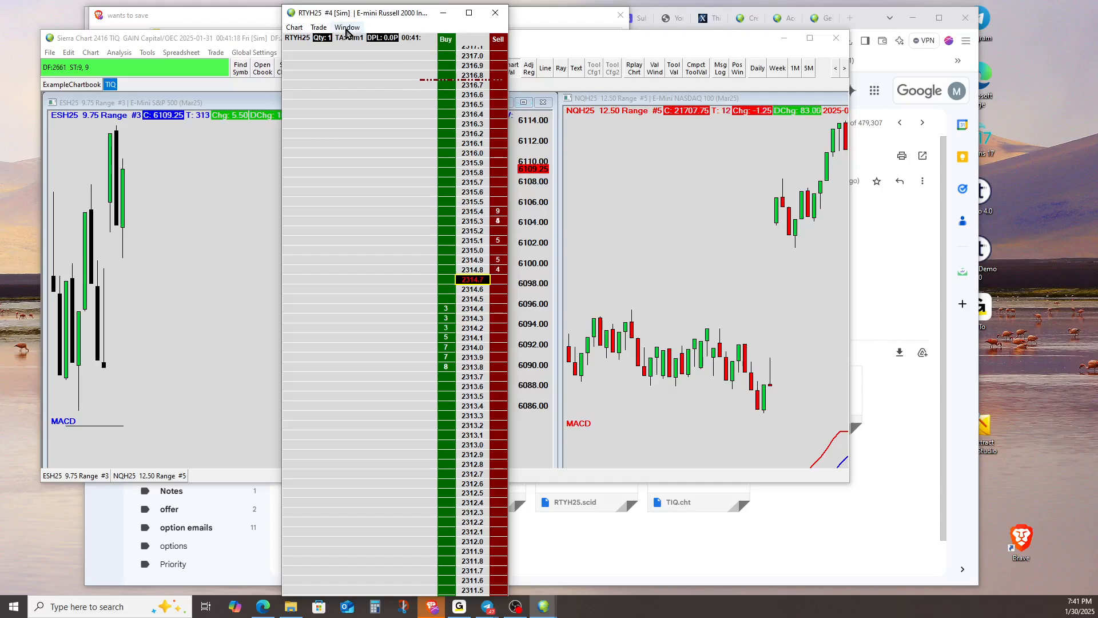
Switch Always on Top off and back on for the RTYH25 DOM window, and narrow the window slightly
left_click(346, 30)
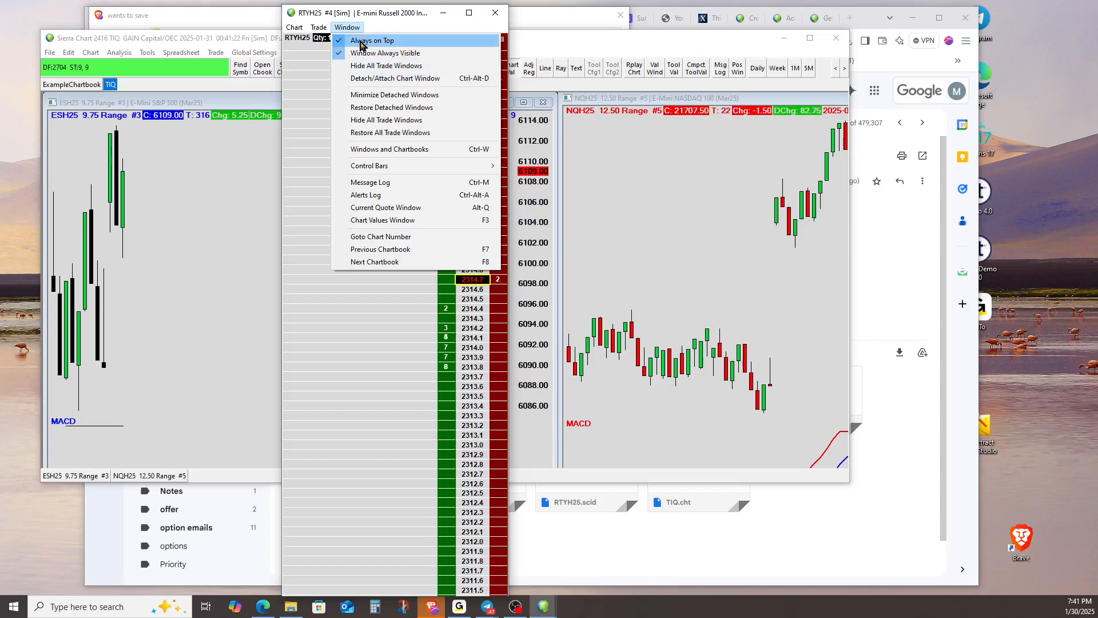
left_click(351, 41)
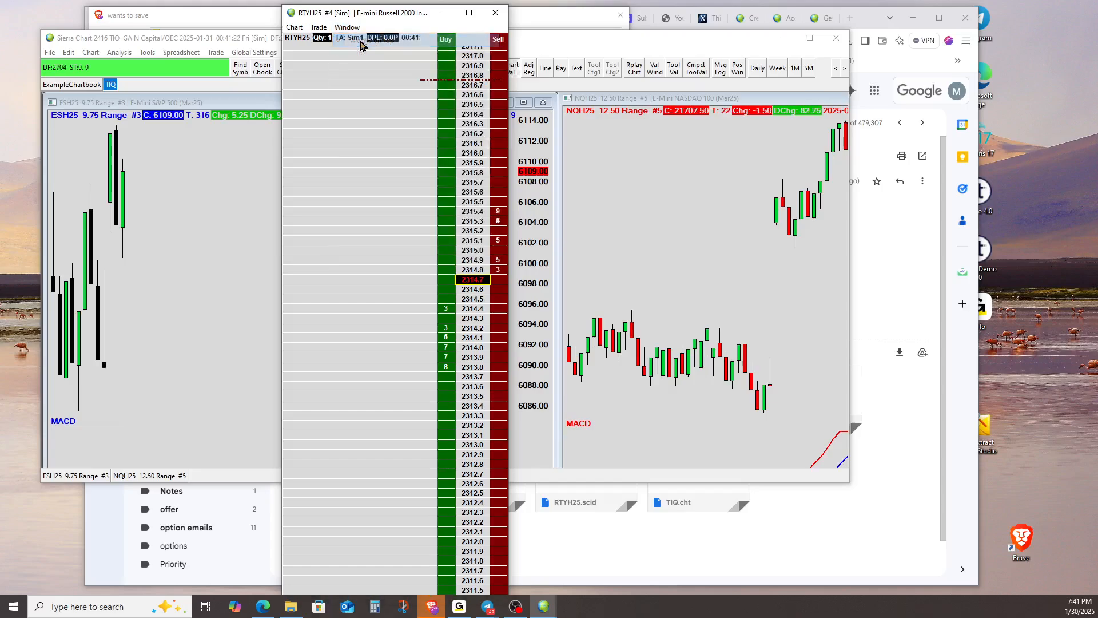
left_click(235, 172)
left_click(375, 14)
left_click(349, 27)
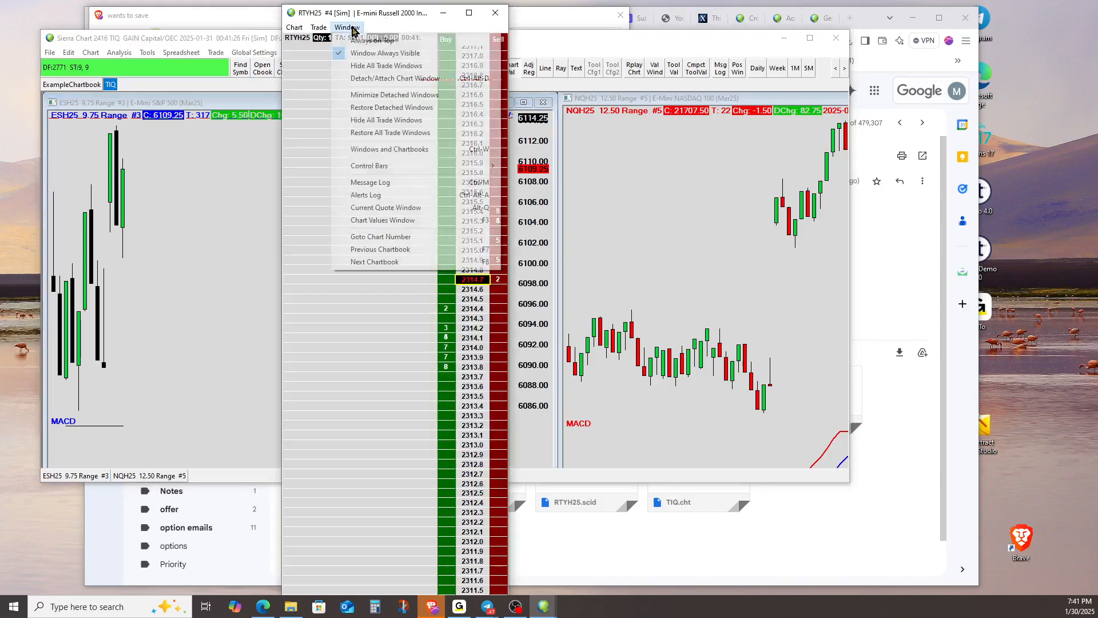
left_click(381, 46)
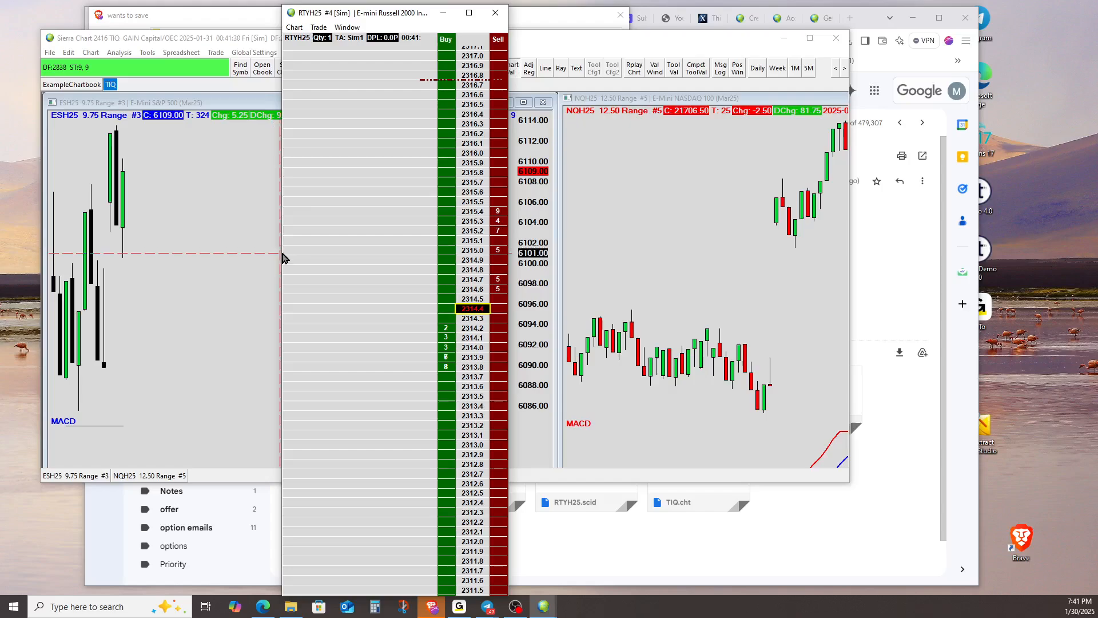
left_click_drag(279, 254, 316, 252)
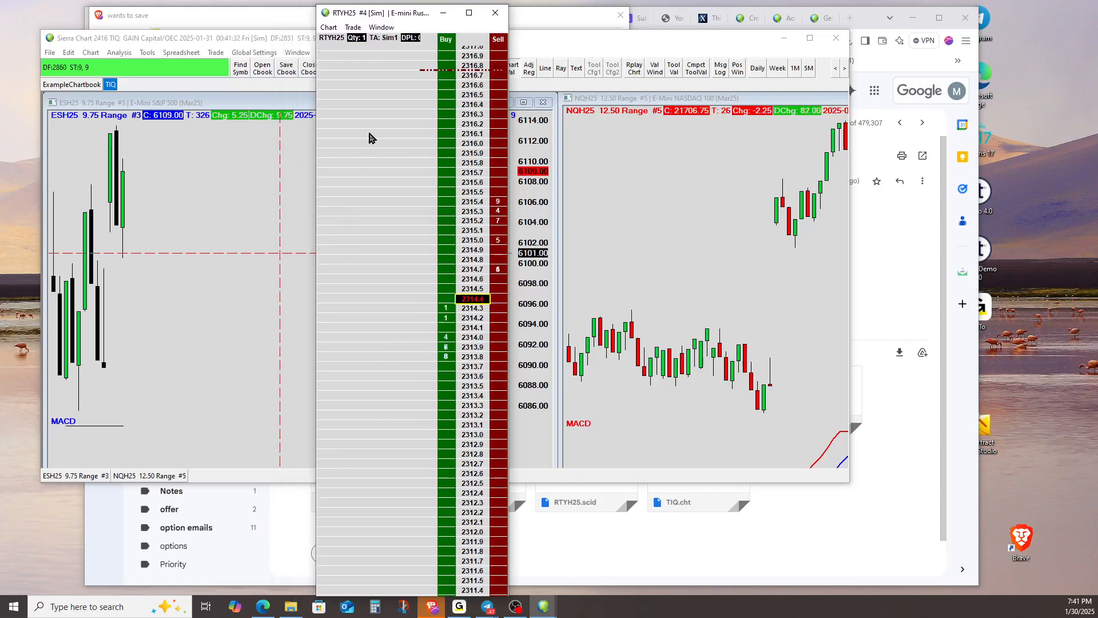
Disable Trade Simulation Mode to use the connected trading service, and re-enable it to return to simulated trading
left_click(358, 29)
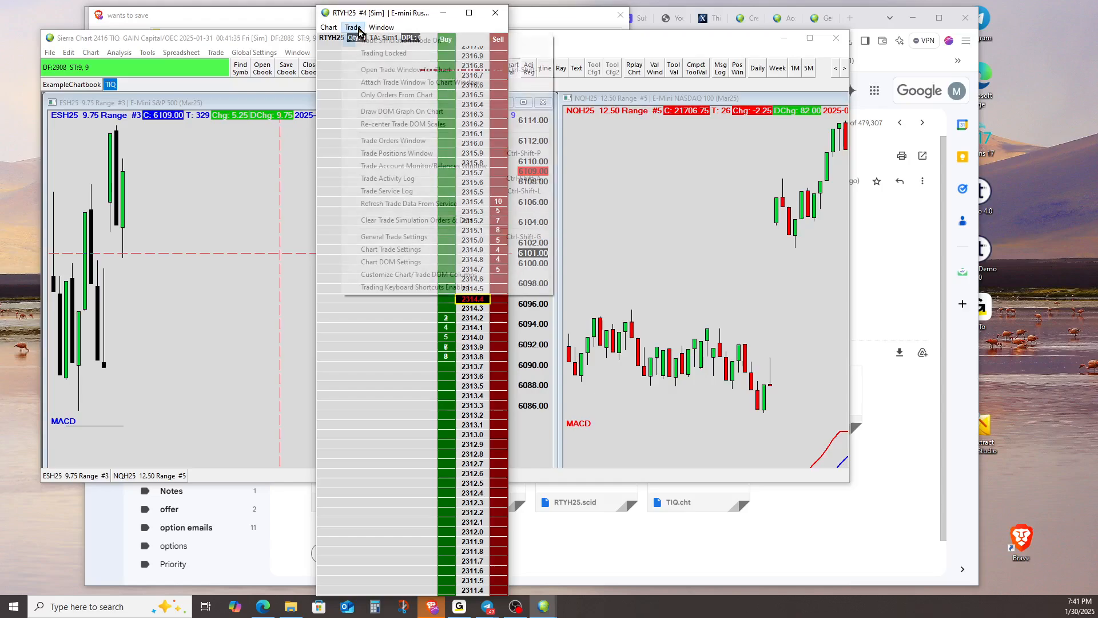
left_click(392, 42)
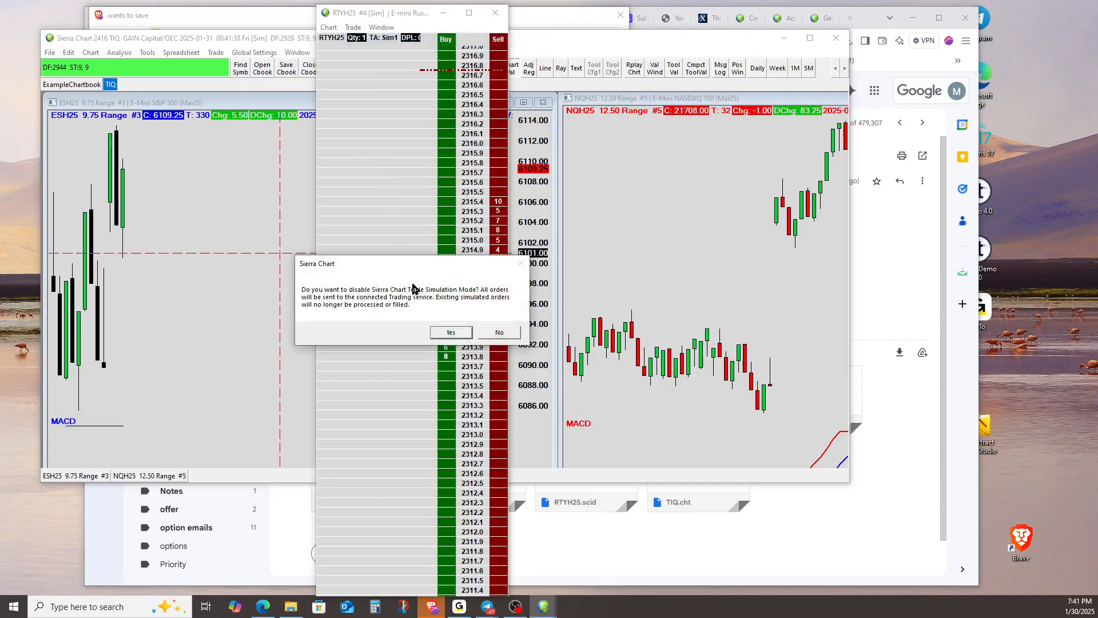
left_click(450, 332)
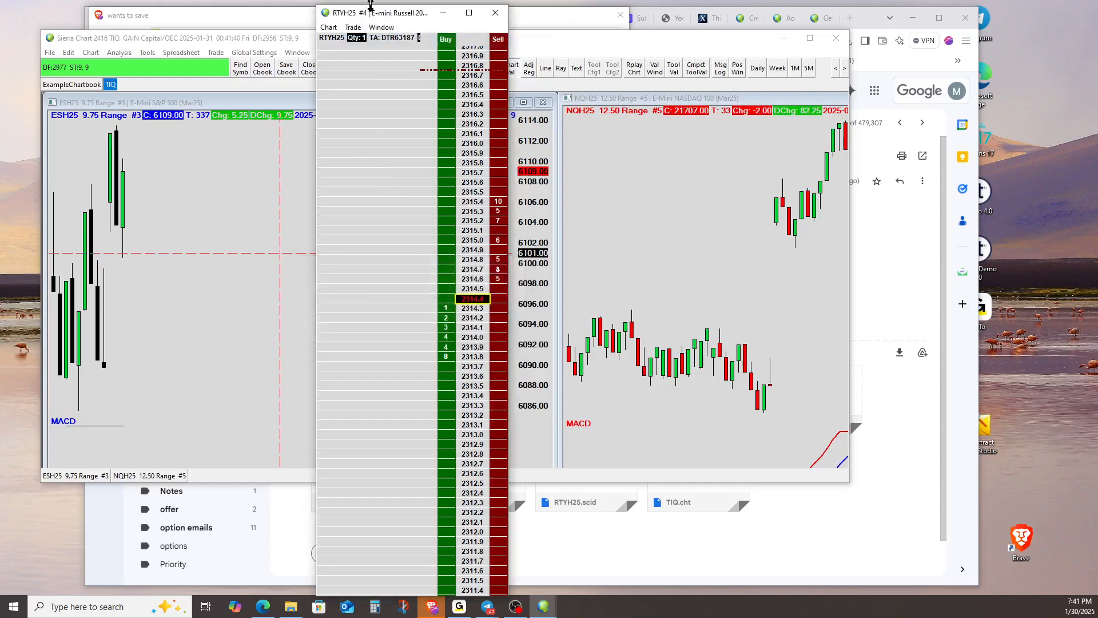
left_click(353, 28)
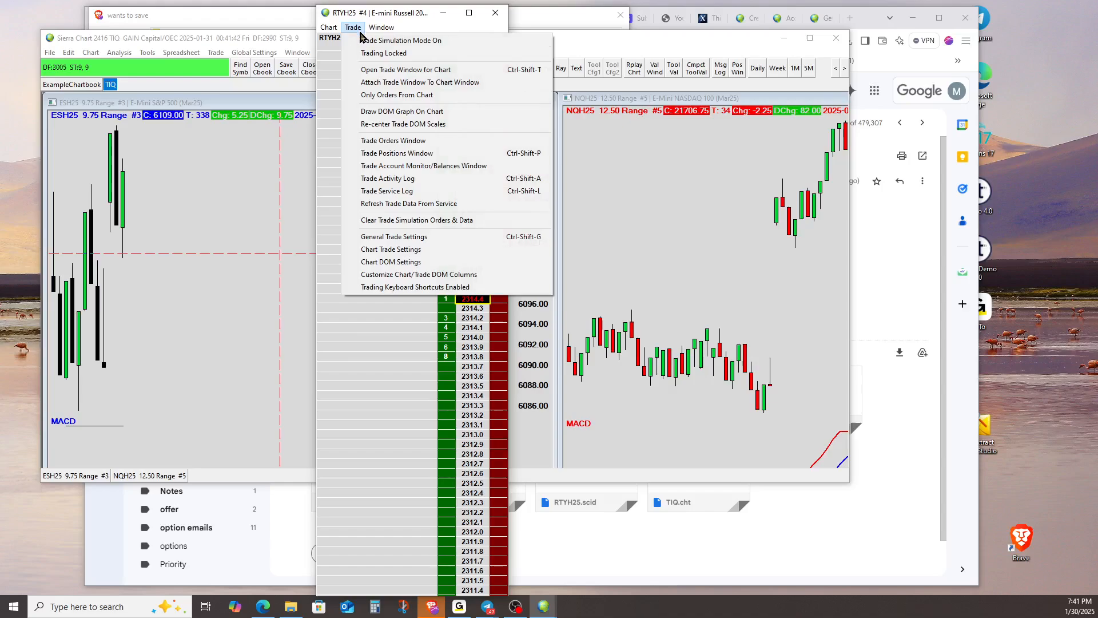
left_click(392, 41)
left_click(451, 330)
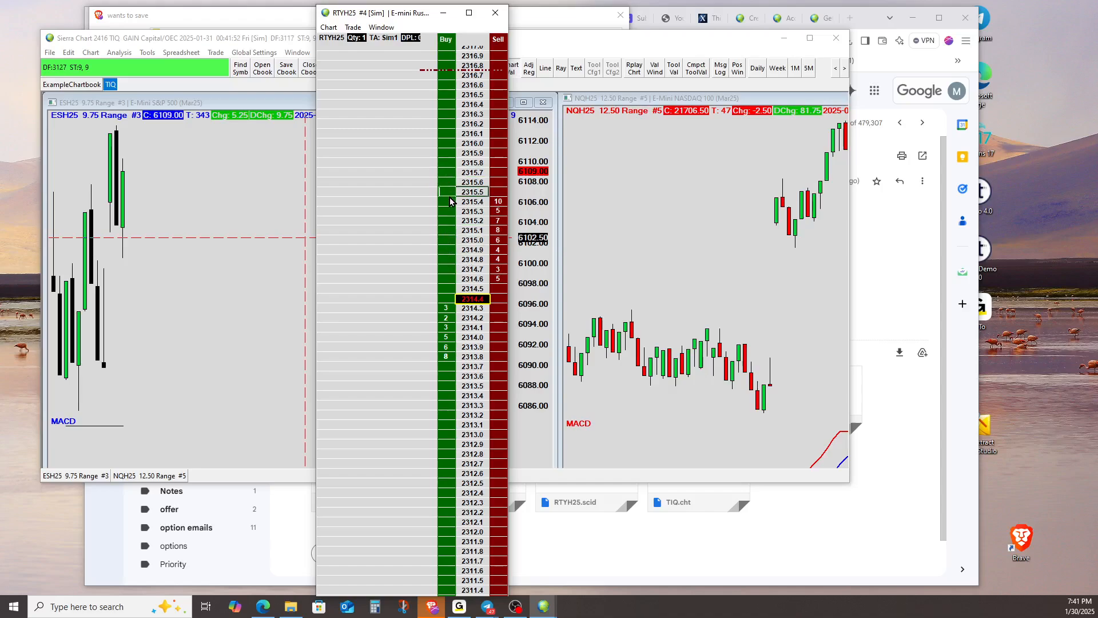
Attach the trade window to the RTYH25 DOM, set quantity button 1 to 10, and select 10 as the order quantity
left_click(353, 27)
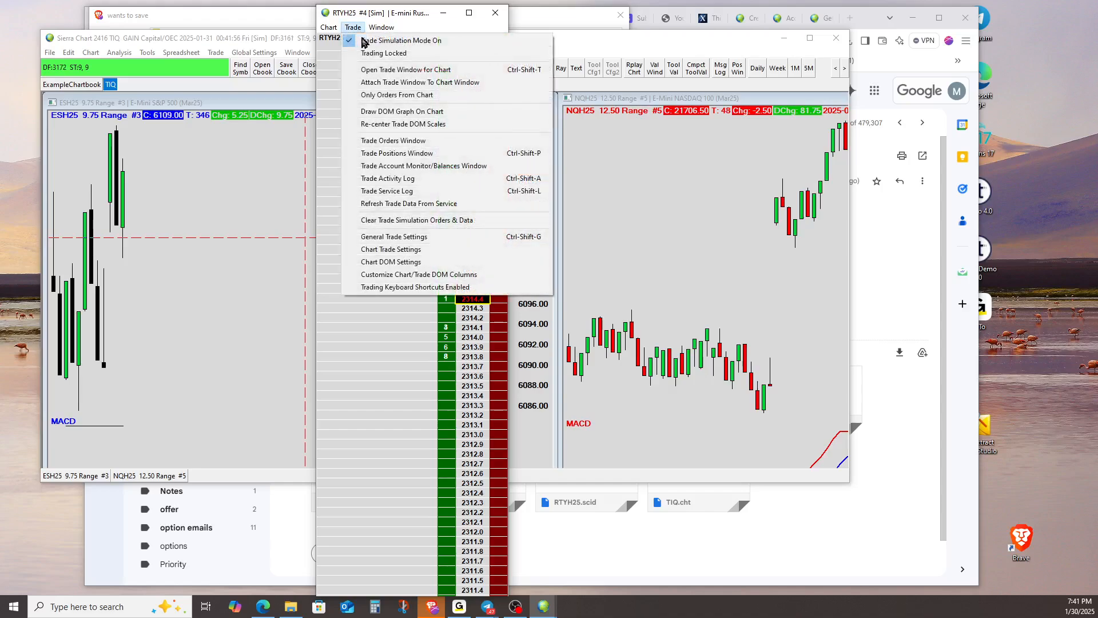
left_click(386, 85)
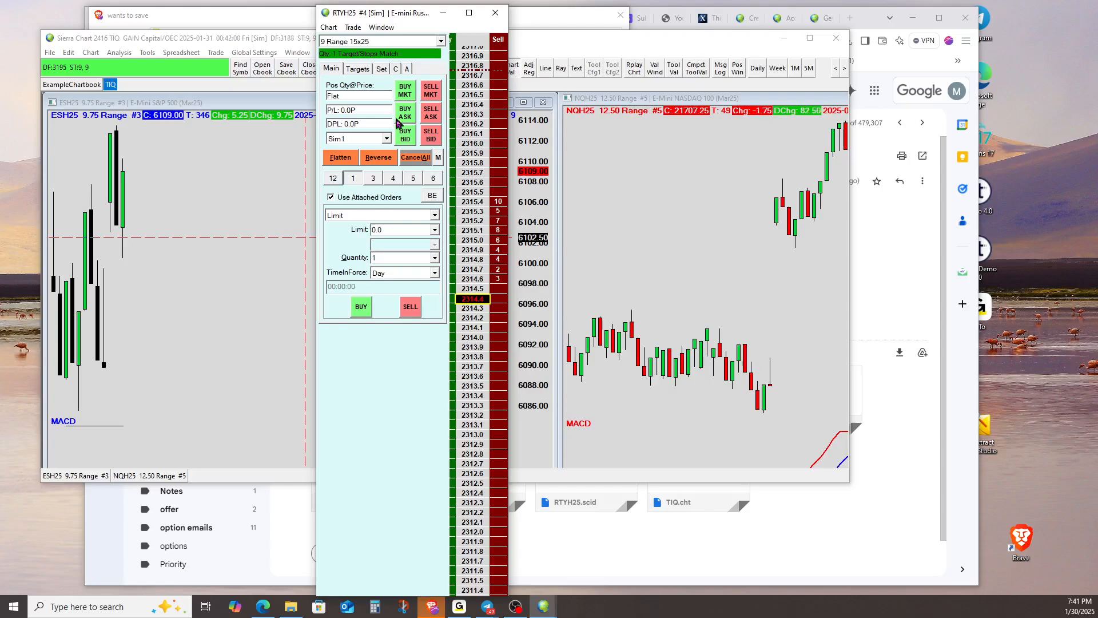
left_click(383, 68)
double_click(355, 276)
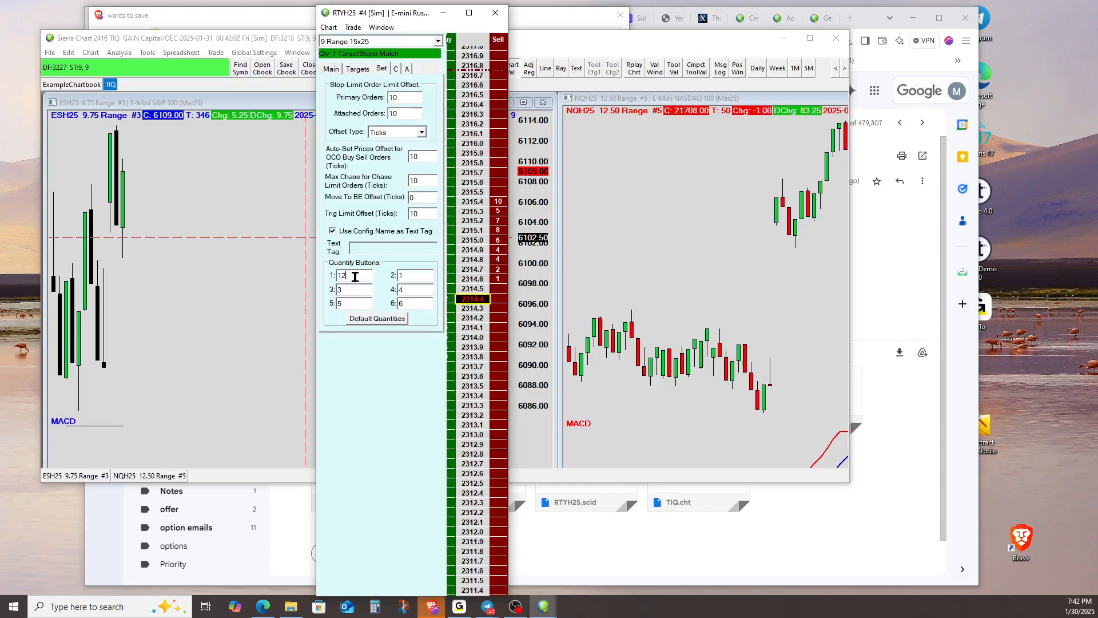
type("10")
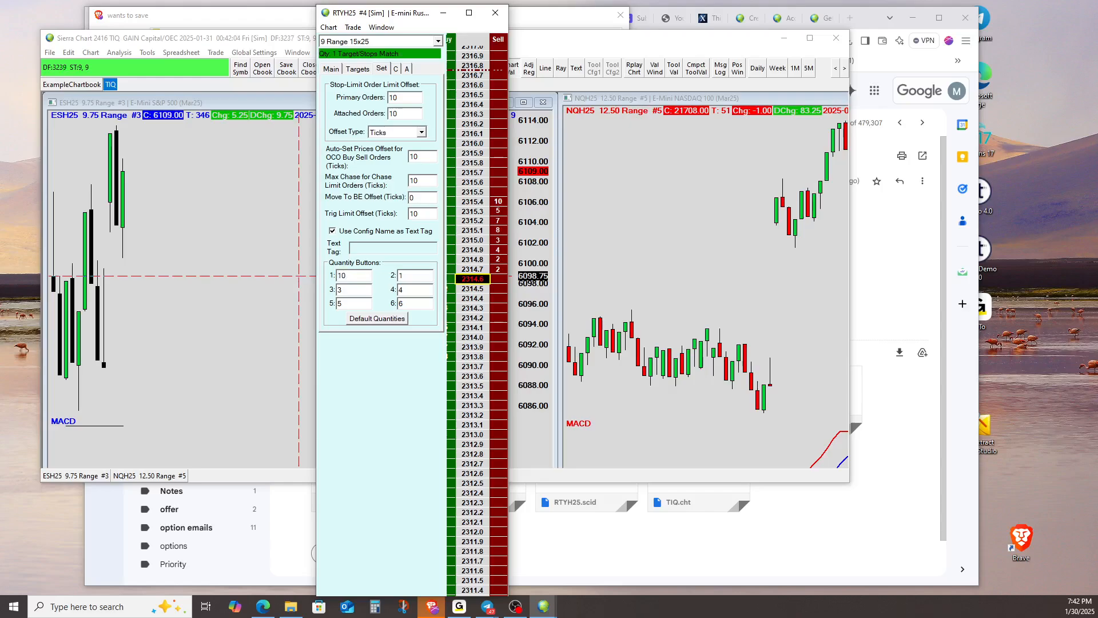
left_click(353, 71)
left_click(334, 70)
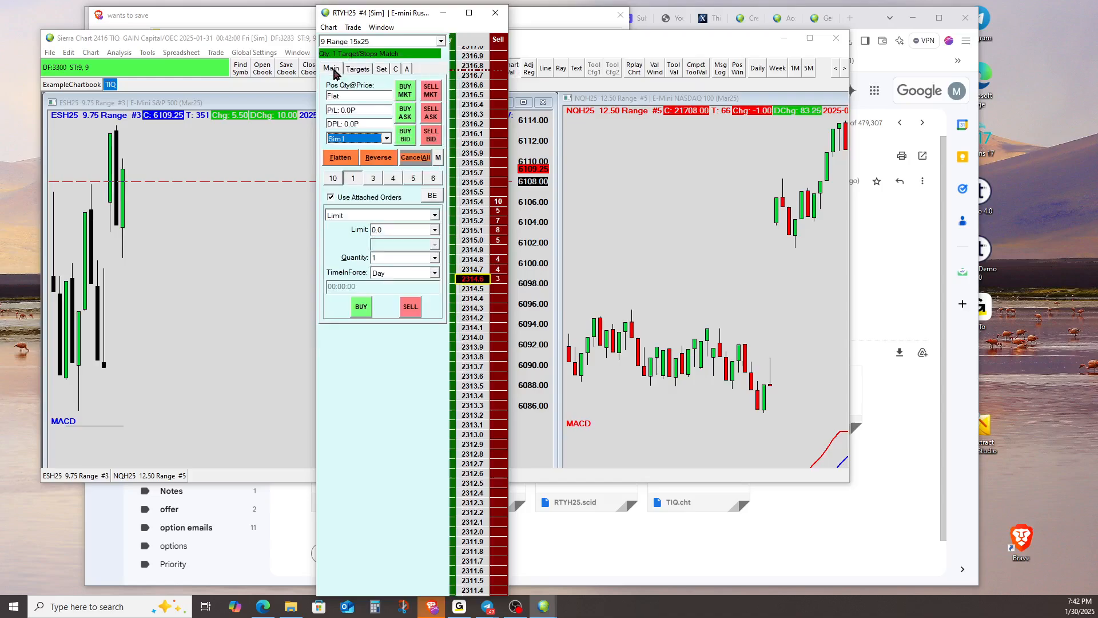
left_click(333, 178)
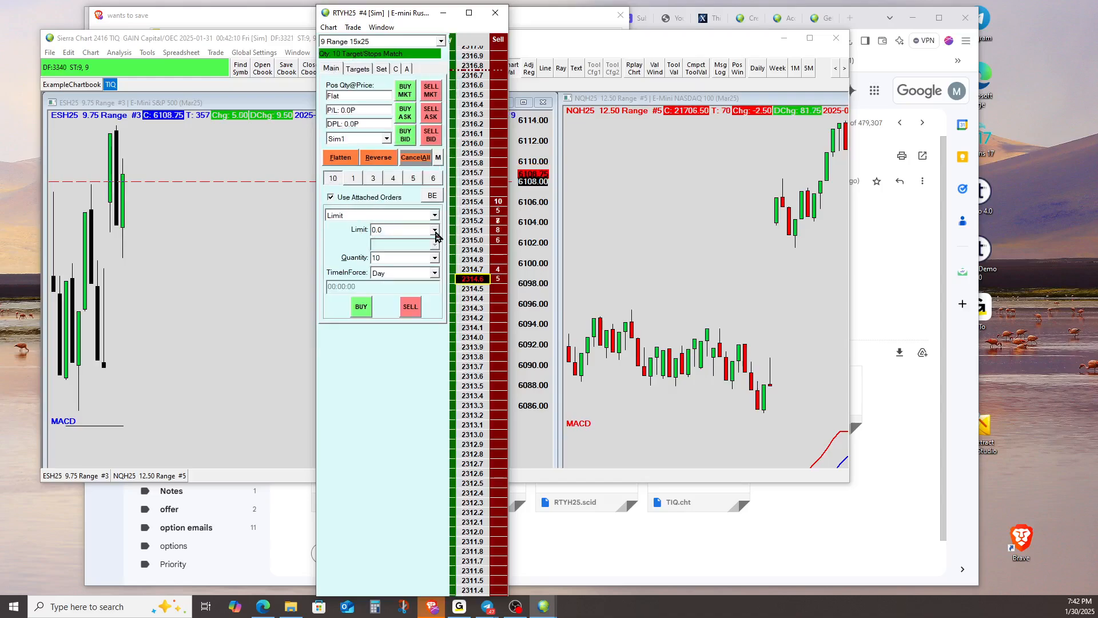
Detach the trade window from the DOM and place a simulated 10-contract buy stop order at 2315.5
left_click(354, 29)
left_click(383, 84)
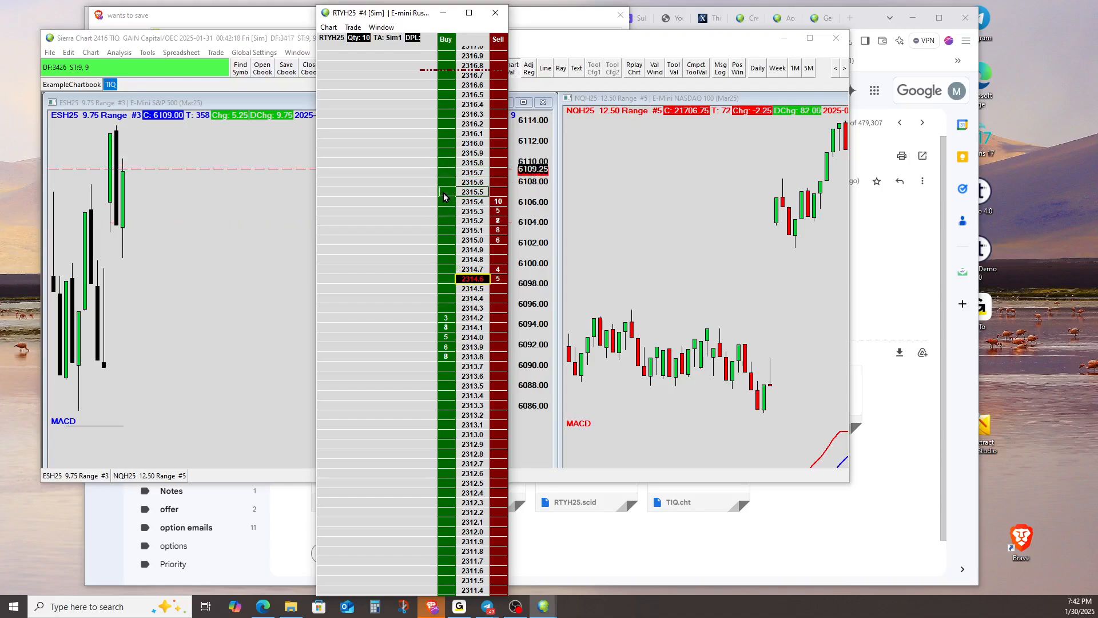
left_click(444, 194)
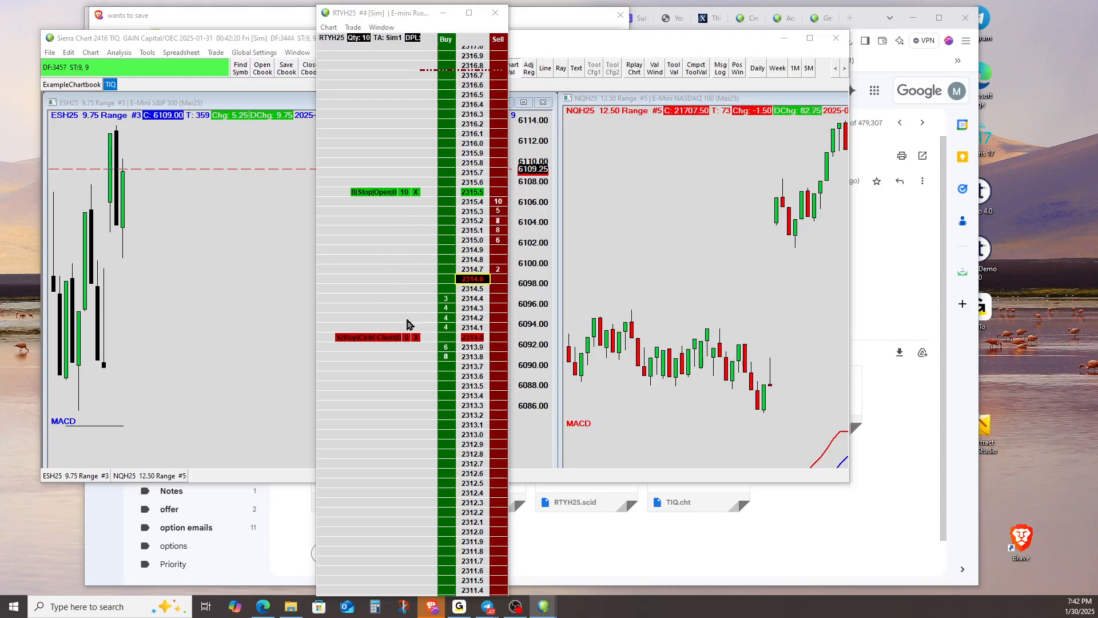
Review the attached target and stop orders on the ladder, and move the buy stop order down to 2315.1
scroll(375, 252, "up", 6)
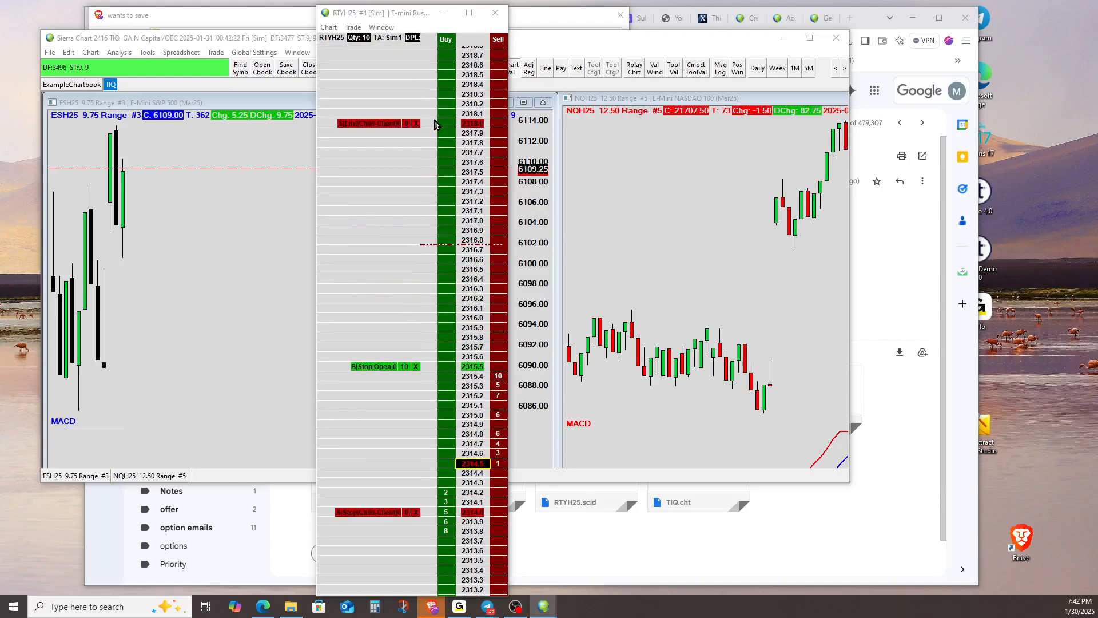
scroll(409, 229, "down", 5)
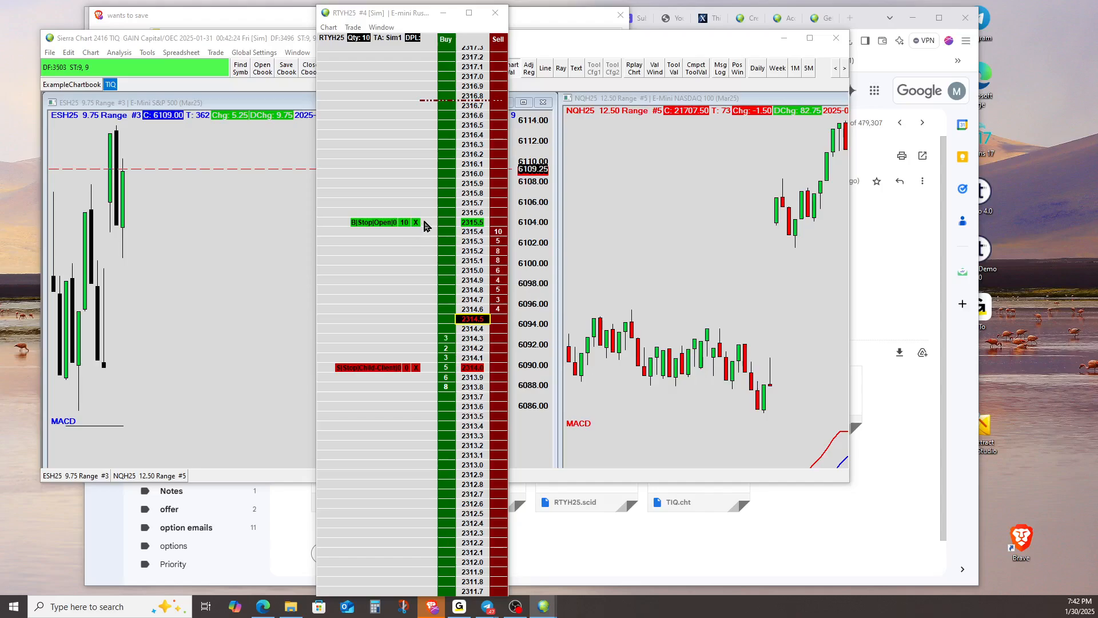
left_click_drag(369, 224, 368, 261)
left_click(409, 347)
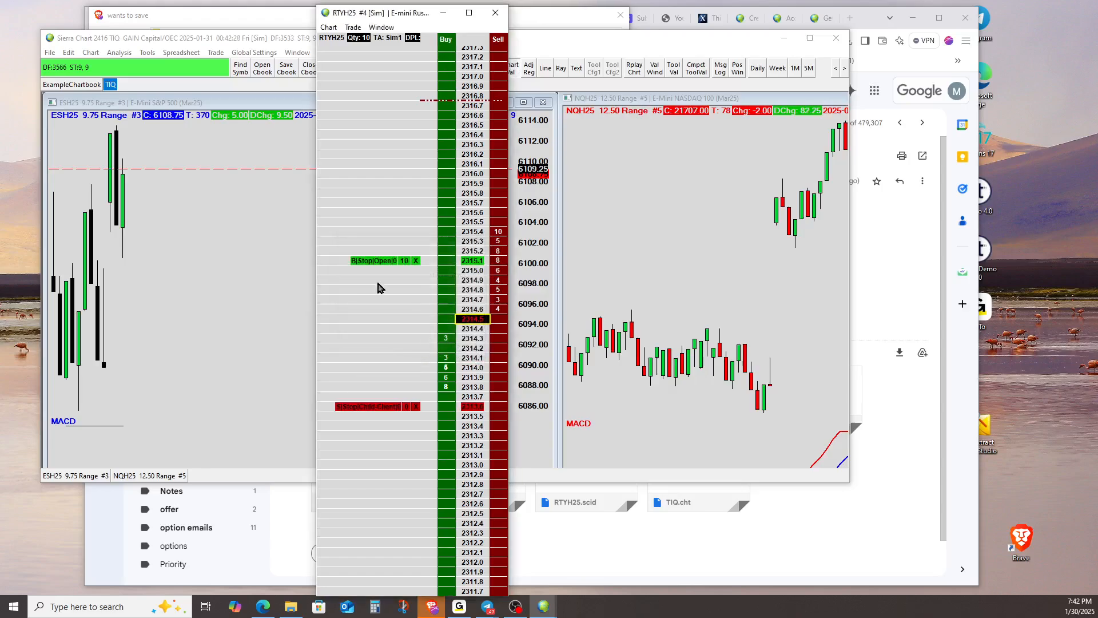
Attach the trade window to the RTYH25 DOM and turn off Confirm Order Modifications
left_click(353, 27)
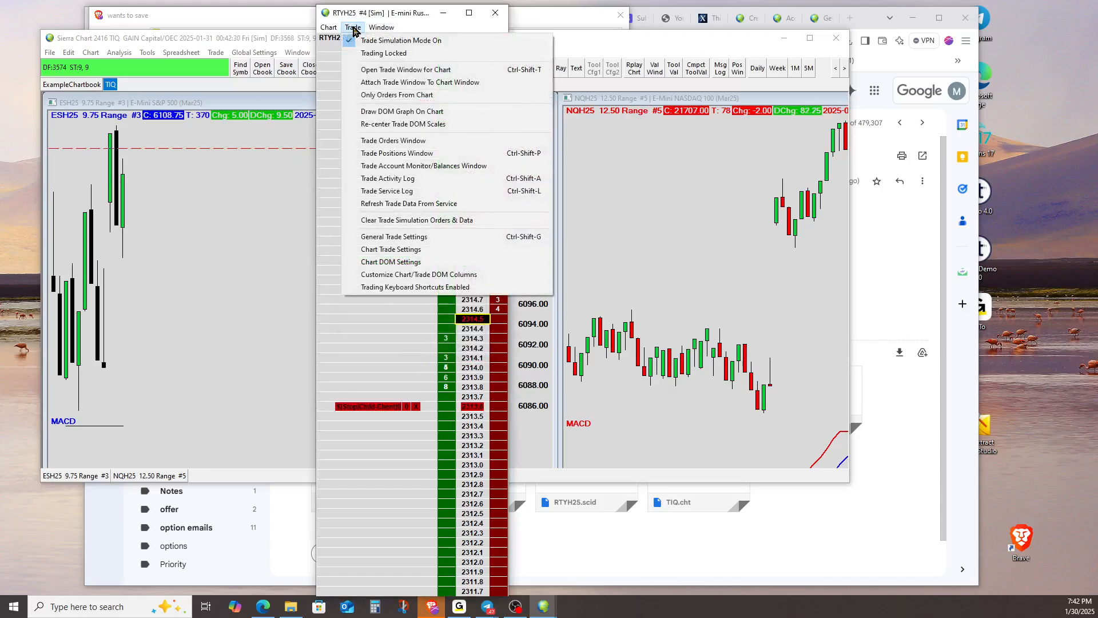
left_click(372, 81)
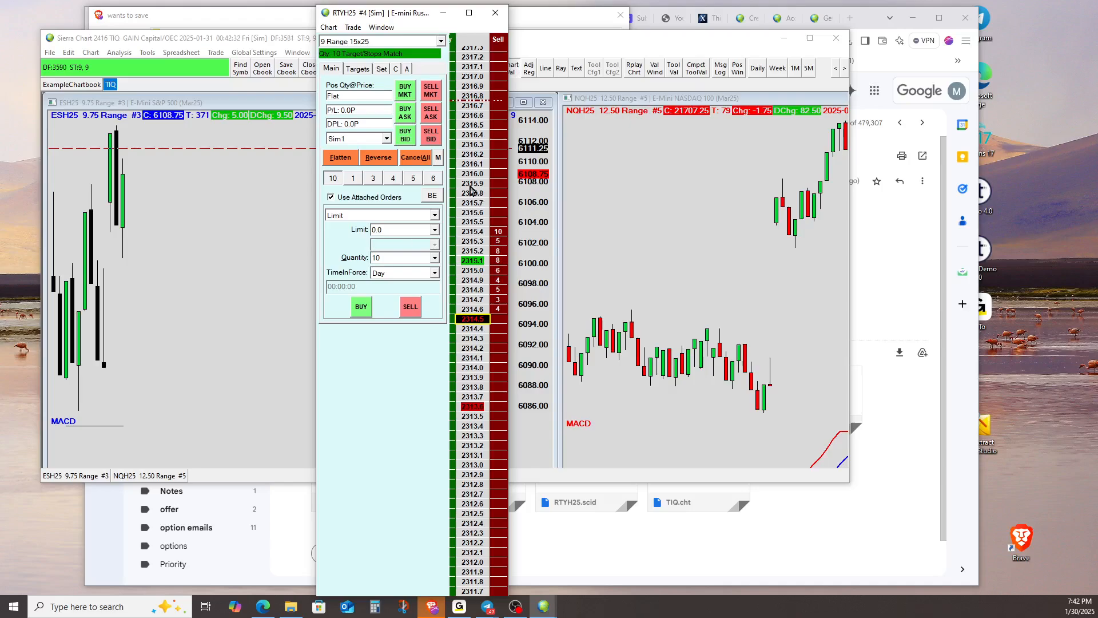
left_click(438, 160)
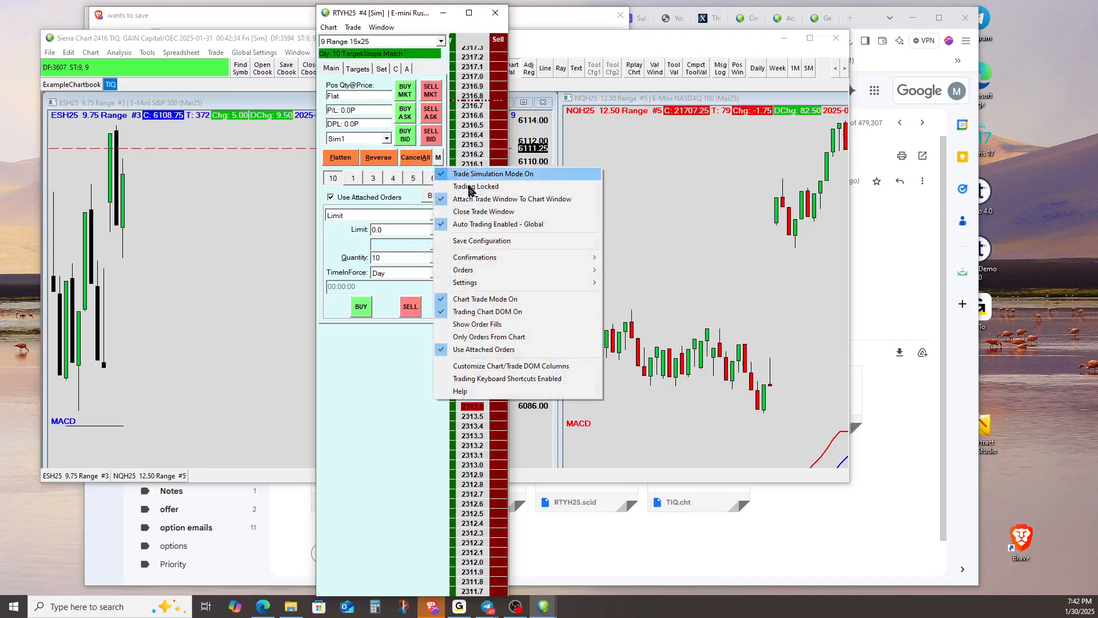
mouse_move(581, 260)
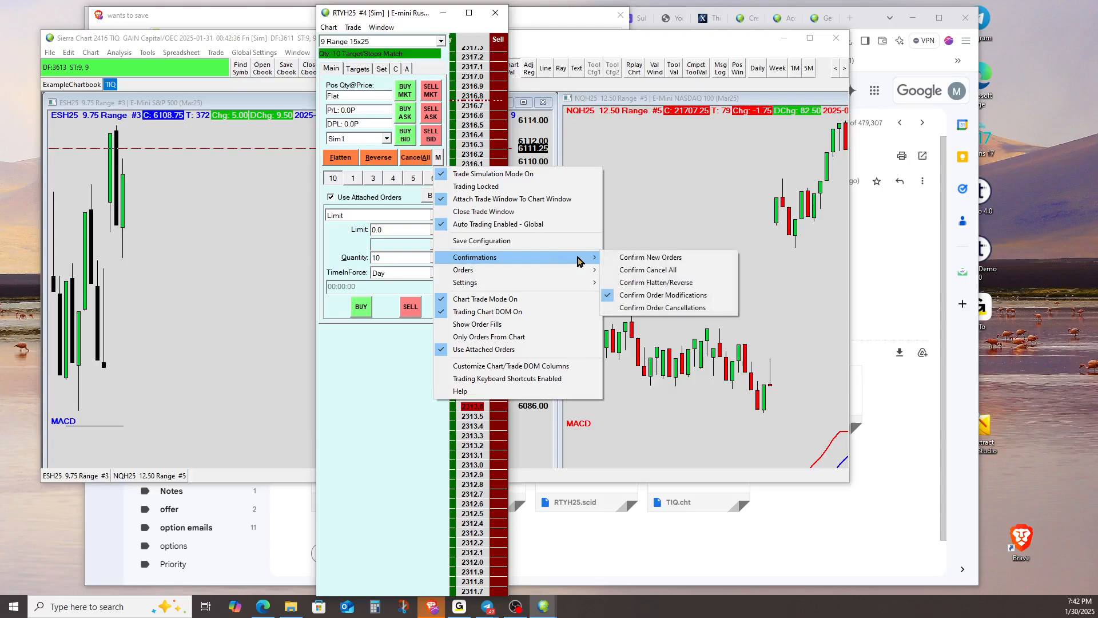
left_click(642, 296)
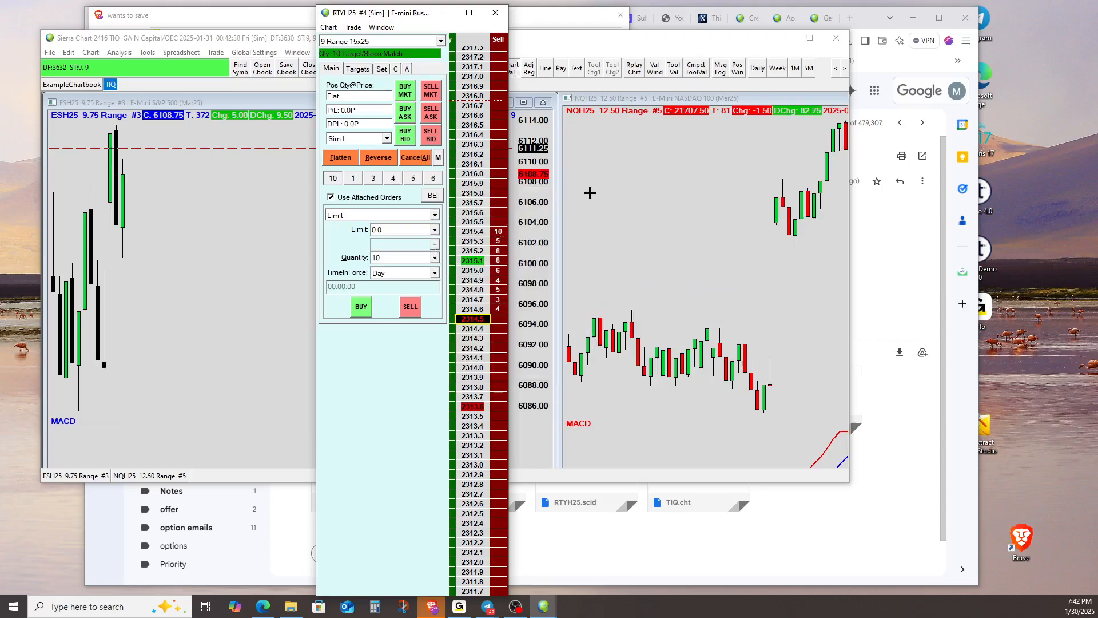
Detach the trade window from the RTYH25 DOM
left_click(353, 28)
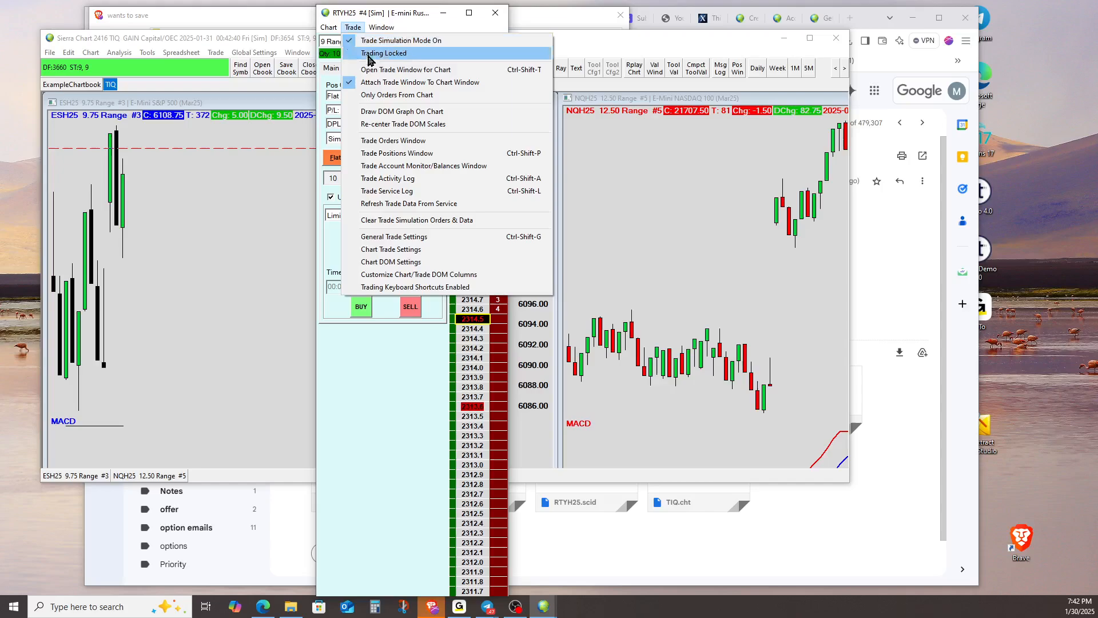
left_click(366, 56)
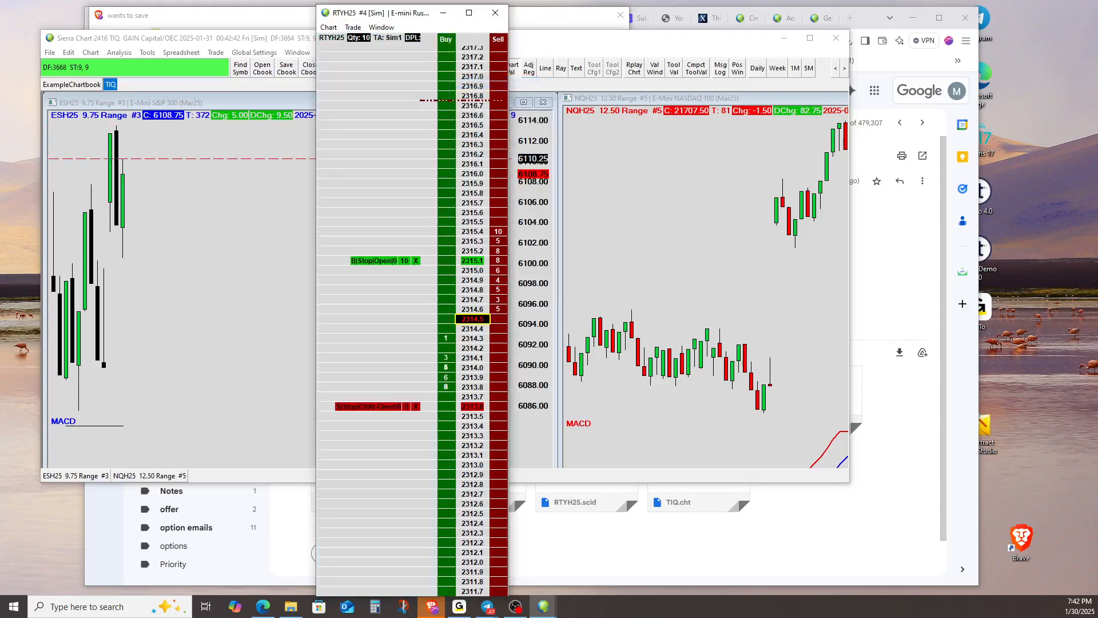
left_click_drag(1097, 202, 776, 153)
left_click(819, 151)
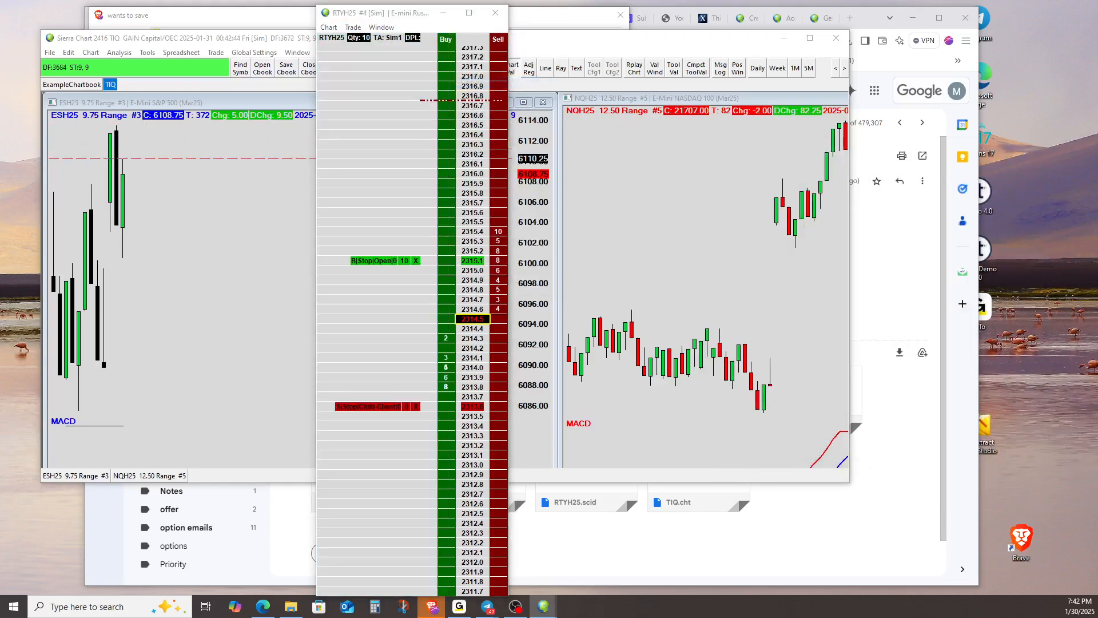
Move the buy stop order up to 2315.9 and on to 2316.4, and cancel it along with its attached orders
left_click(415, 260)
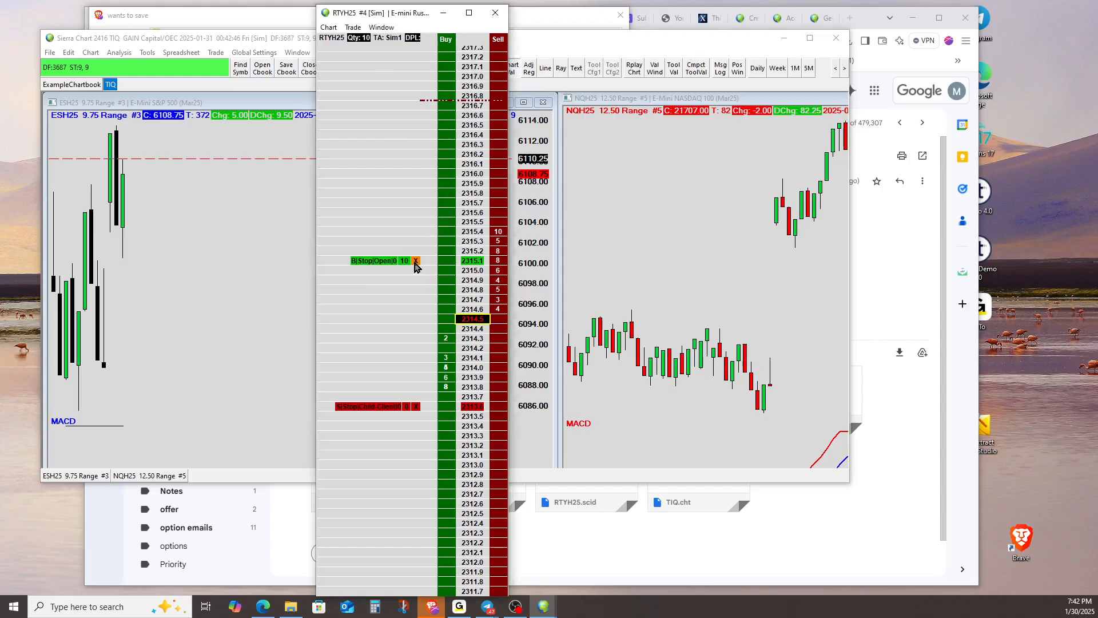
left_click(447, 183)
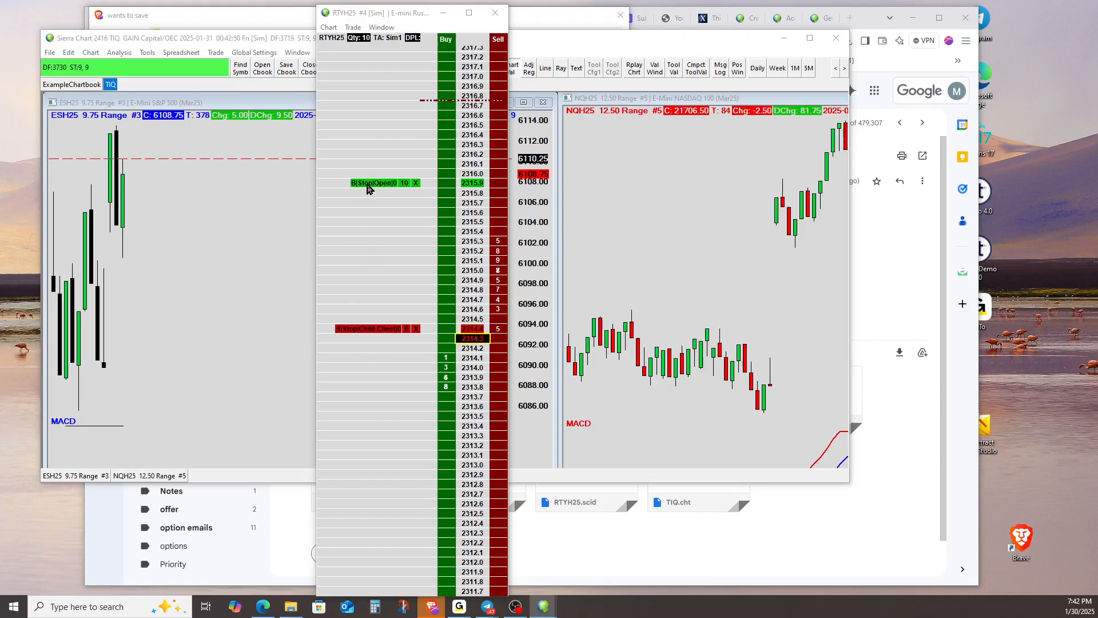
left_click_drag(376, 183, 445, 139)
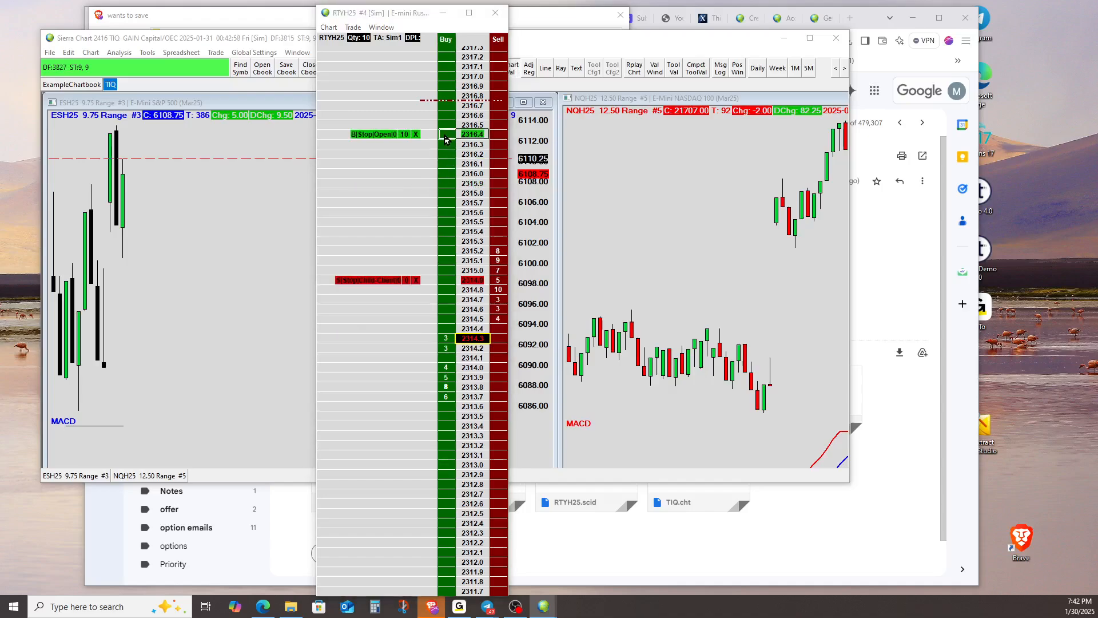
left_click(417, 135)
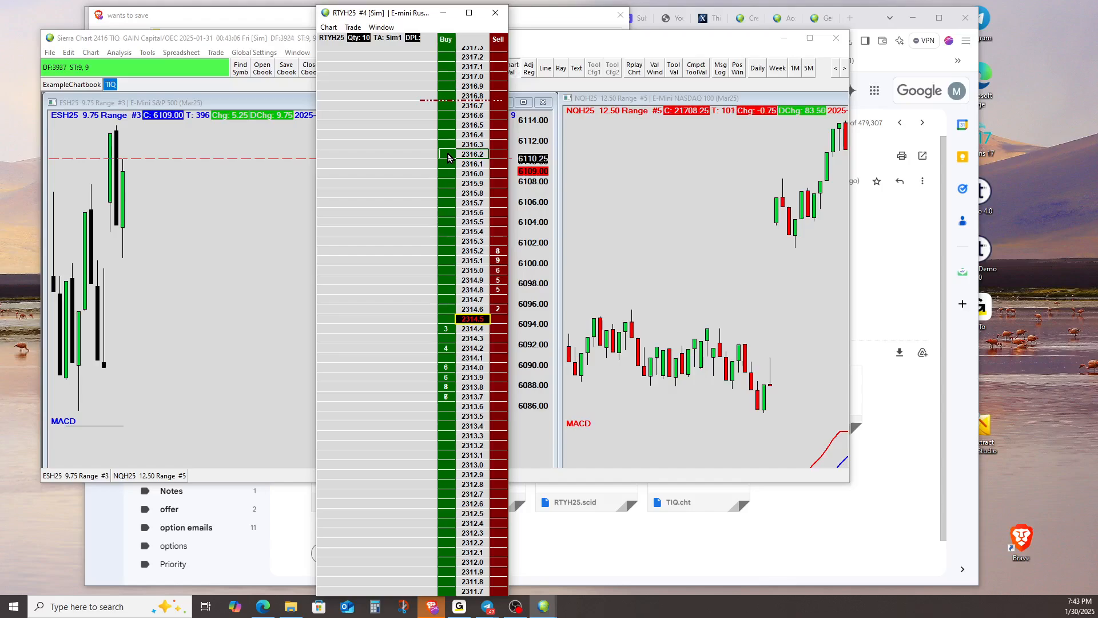
Open a simulated 10-contract long position with attached target and stop from the ladder, and close it with Flatten and Cancel
left_click(449, 158)
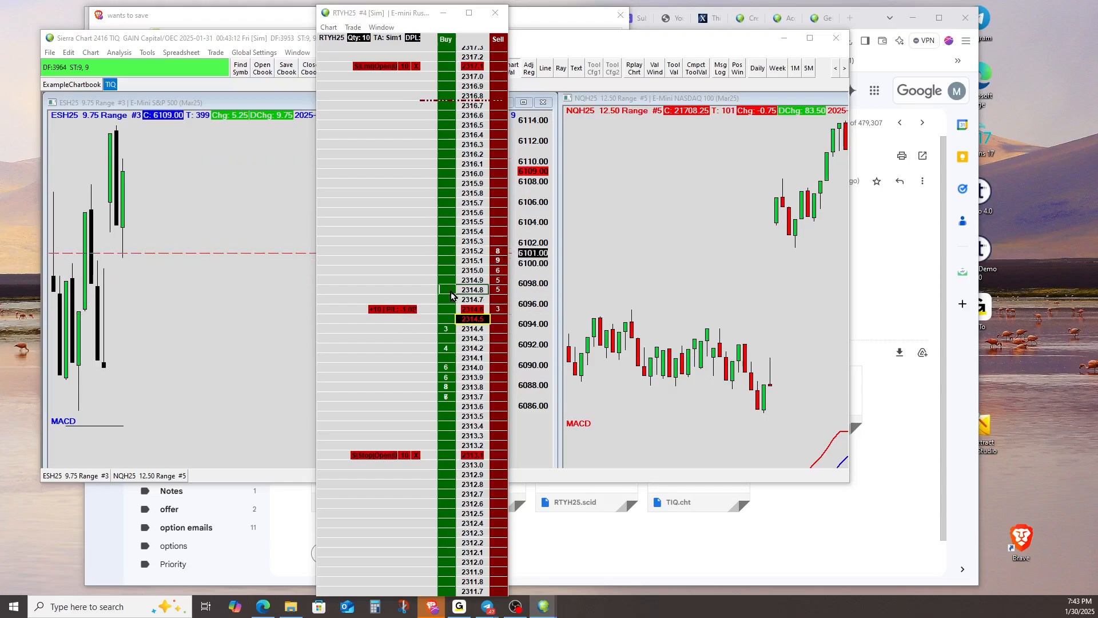
right_click(371, 126)
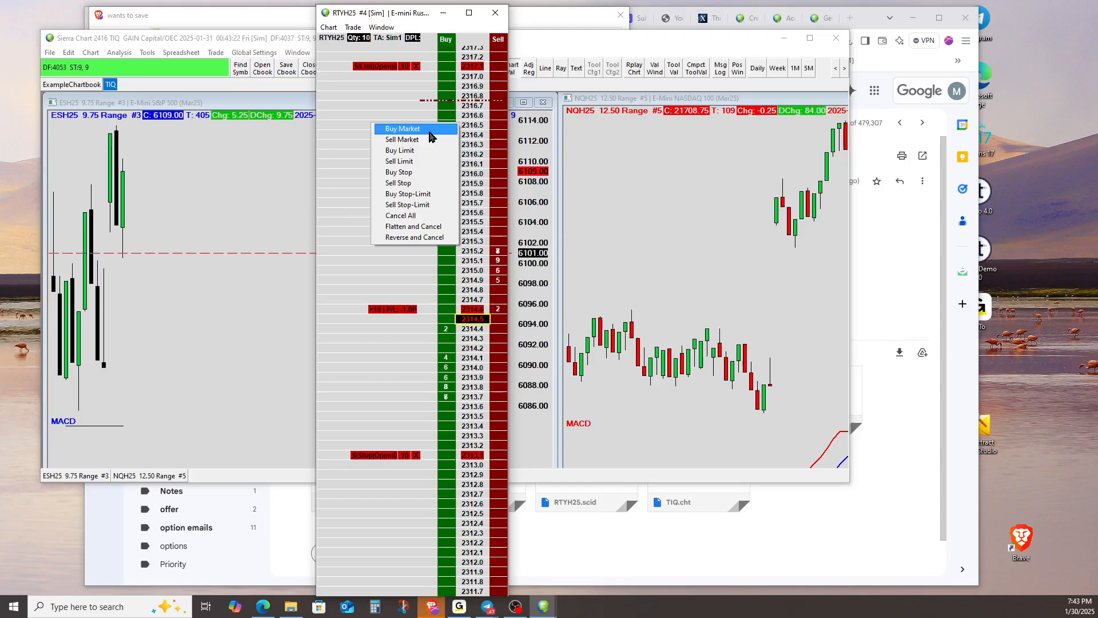
left_click(418, 227)
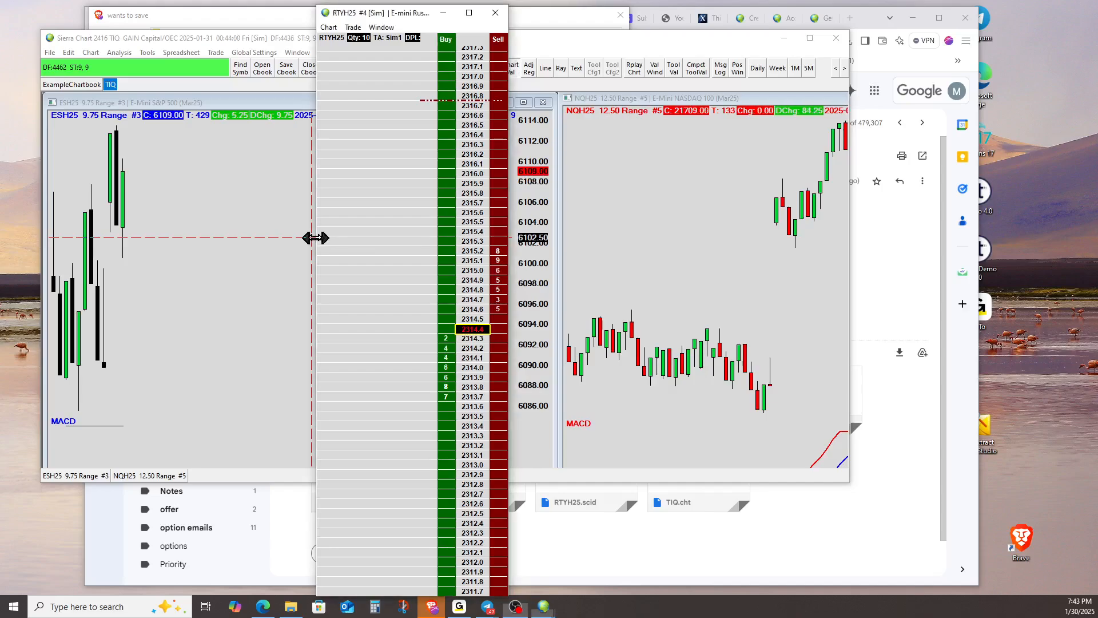
Narrow the RTYH25 DOM window by shrinking the empty area beside the Buy column
left_click_drag(316, 238, 399, 229)
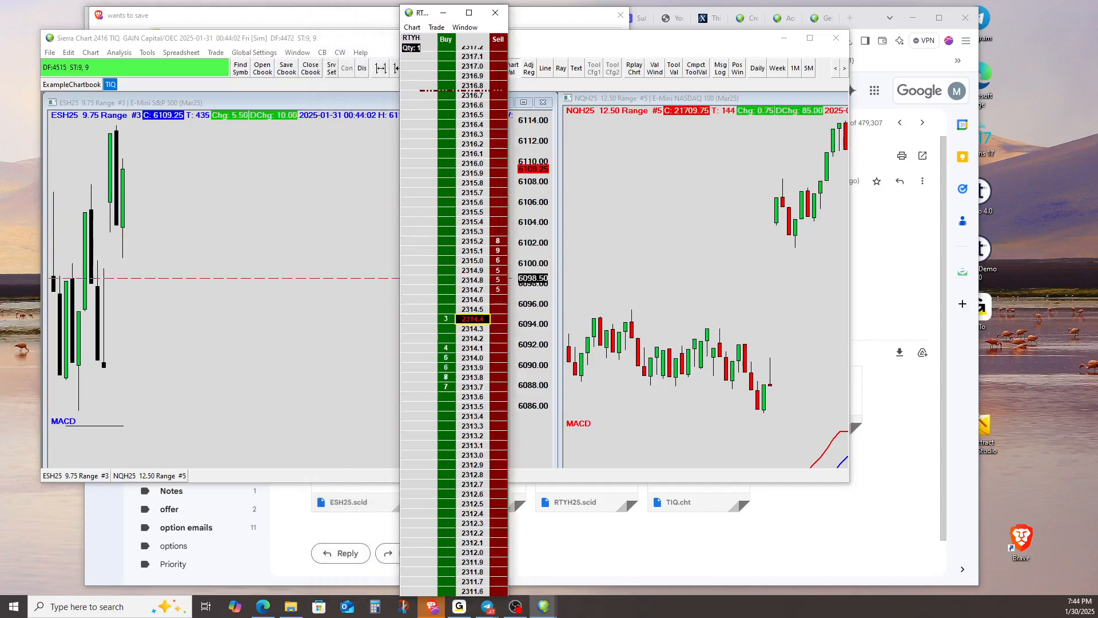